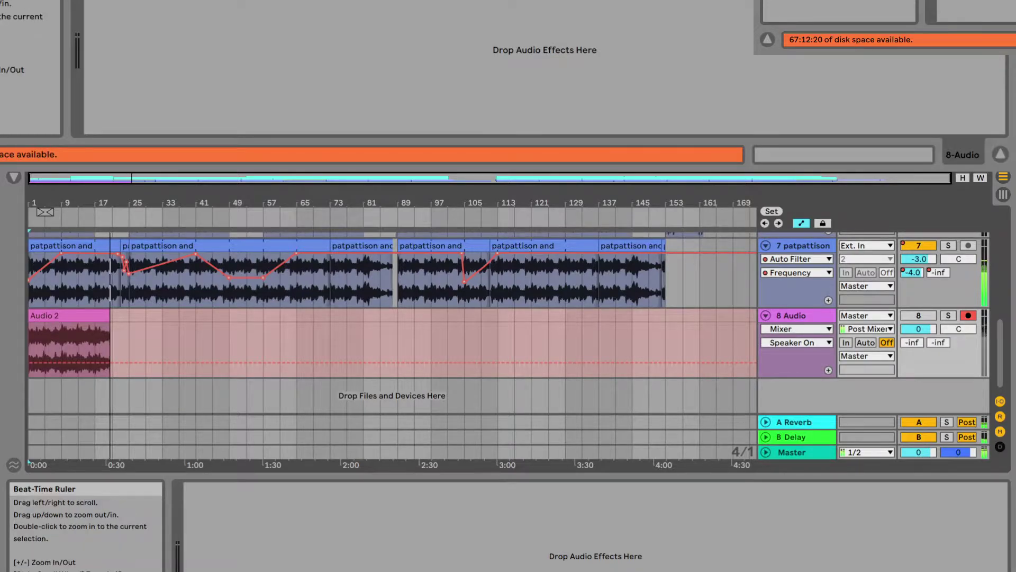
# Step: Display the device chain of patpattison track 7 while the song records, with the arrangement enlarged around bars 7 to 35
pyautogui.moveTo(142, 203); pyautogui.dragTo(566, 248)
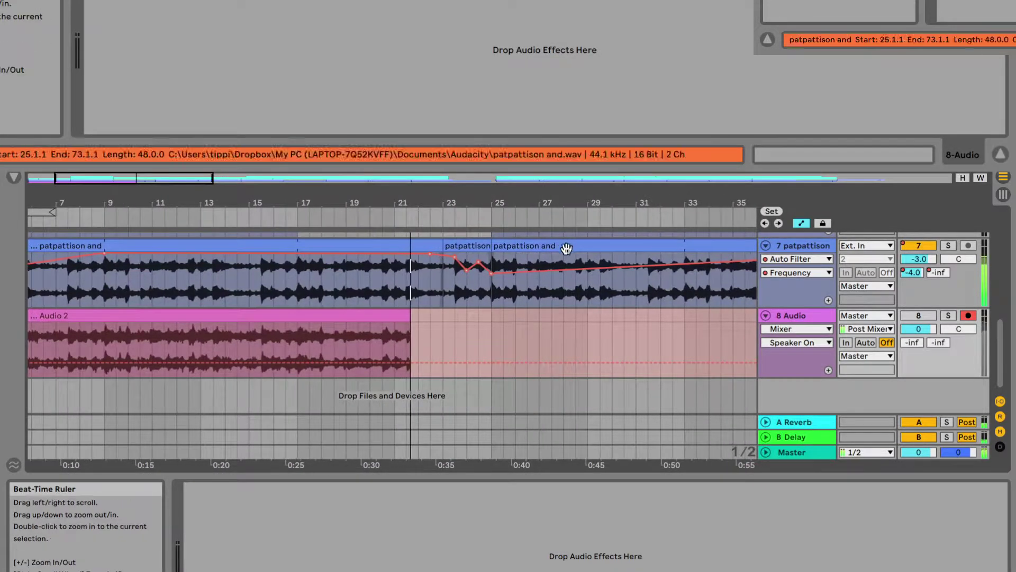
pyautogui.scroll(1, 526, 274)
pyautogui.click(803, 261)
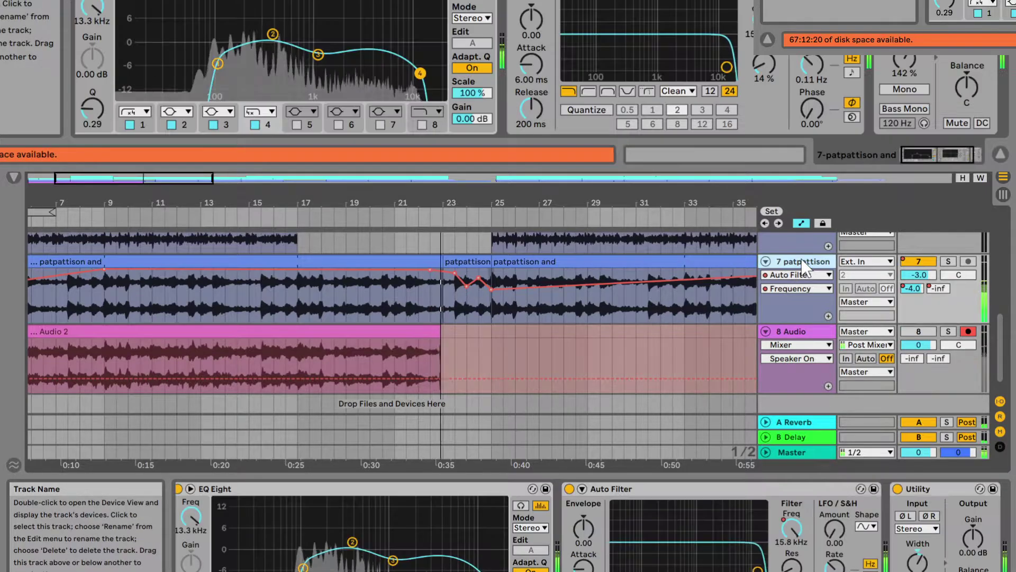
pyautogui.moveTo(951, 151); pyautogui.dragTo(625, 325)
# Step: Redraw the Vocoder's filter bank on the Organ House track as an uneven curve that attenuates the lower bands most
pyautogui.scroll(5, 625, 325)
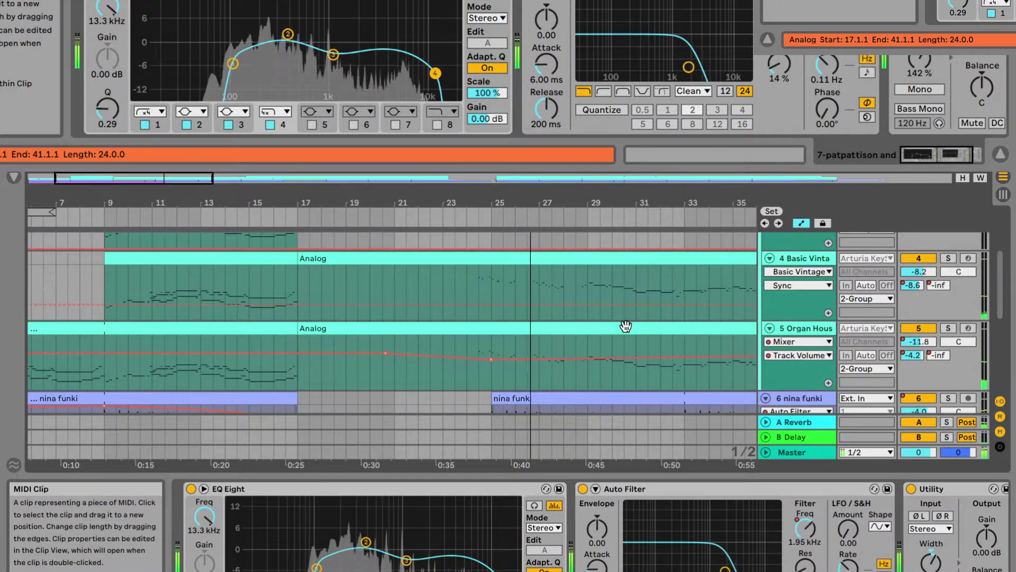
pyautogui.moveTo(613, 195); pyautogui.dragTo(340, 194)
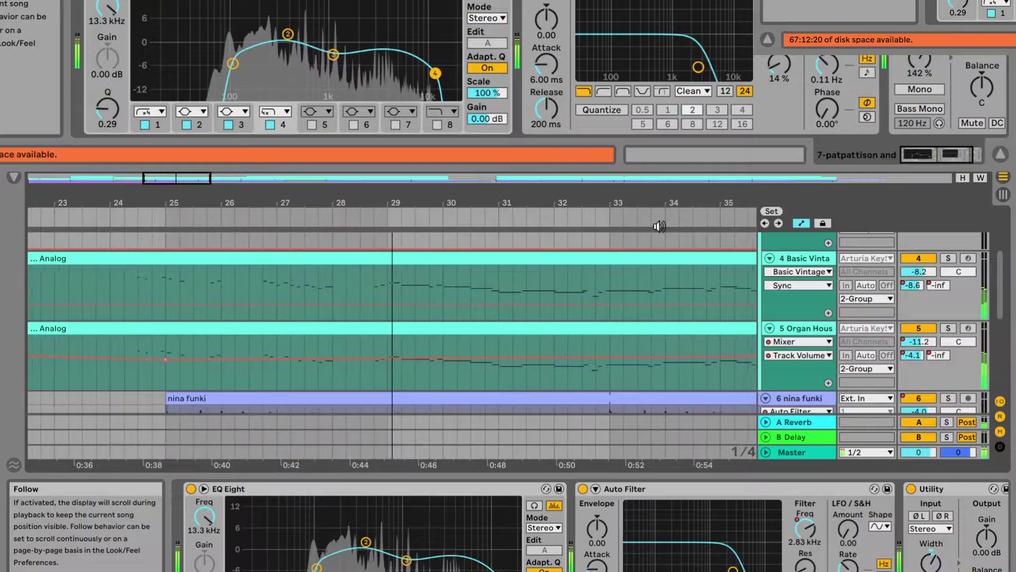
pyautogui.click(803, 331)
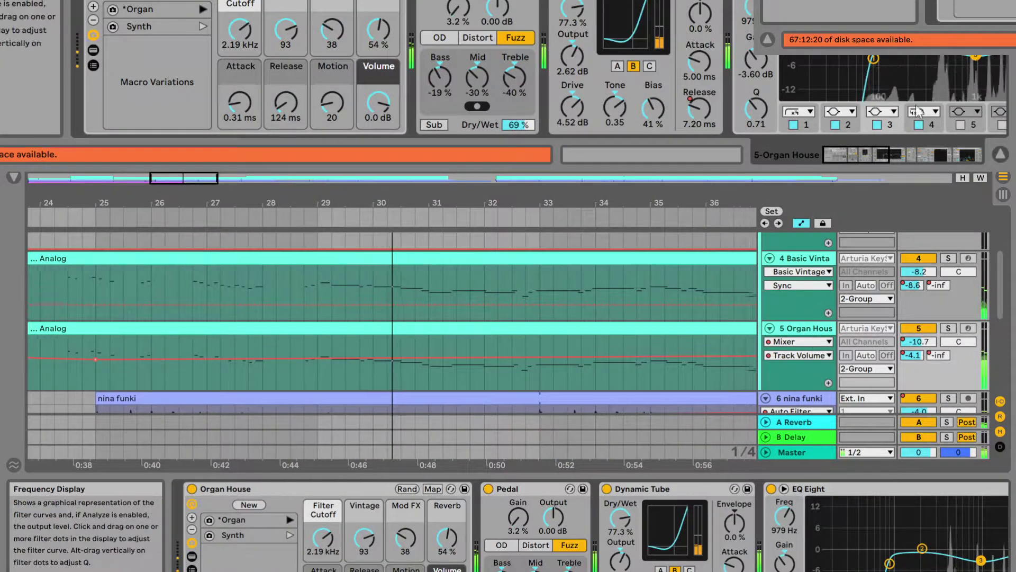
pyautogui.moveTo(863, 157); pyautogui.dragTo(948, 165)
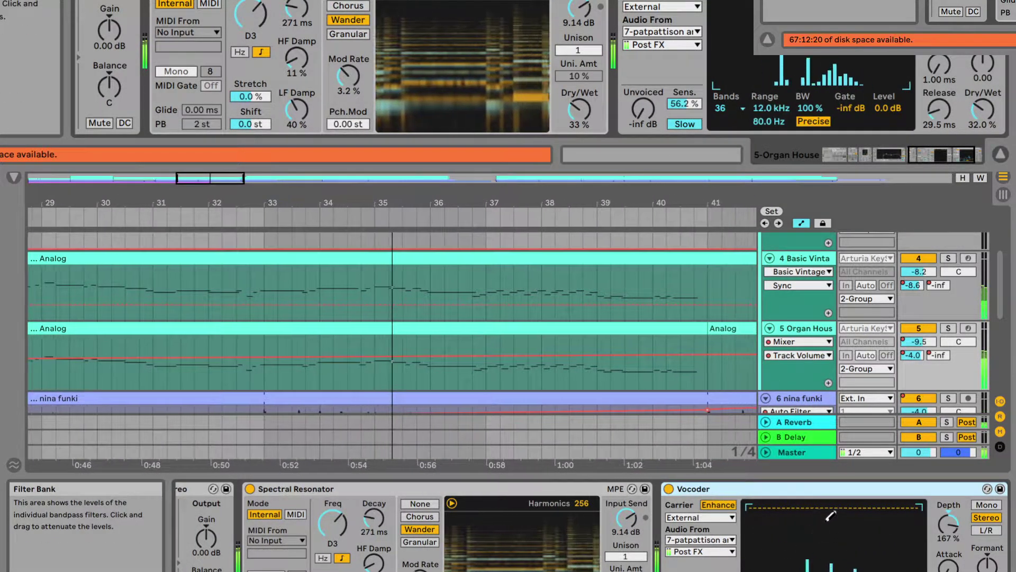
pyautogui.moveTo(829, 515)
pyautogui.mouseDown()
pyautogui.moveTo(869, 541)
pyautogui.moveTo(897, 535)
pyautogui.moveTo(910, 515)
pyautogui.moveTo(817, 511)
pyautogui.moveTo(805, 500)
pyautogui.moveTo(778, 528)
pyautogui.moveTo(751, 504)
pyautogui.mouseUp()
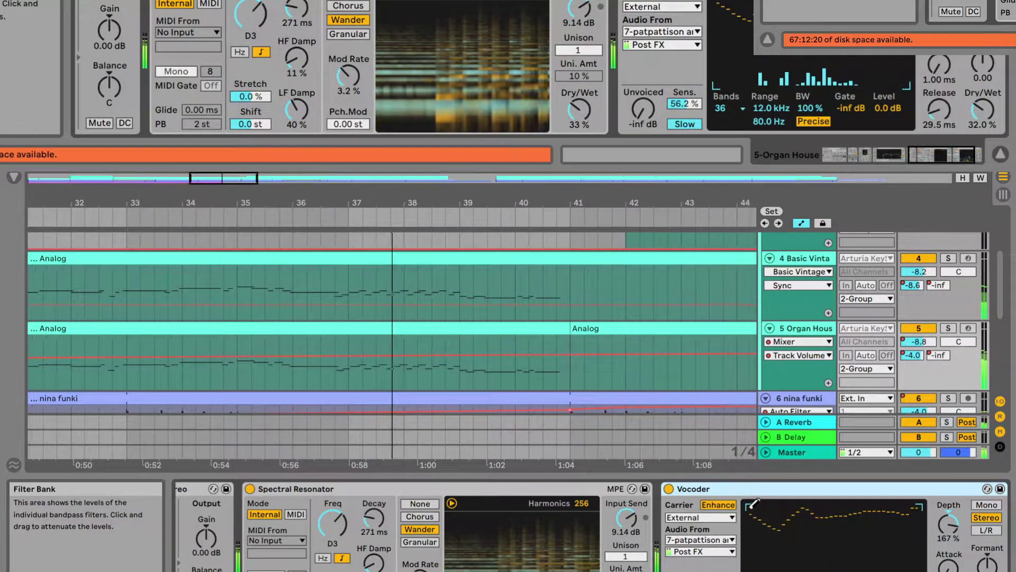
# Step: Look over the Analog tracks during playback and display the device chain of nina funki track 6
pyautogui.scroll(3, 558, 282)
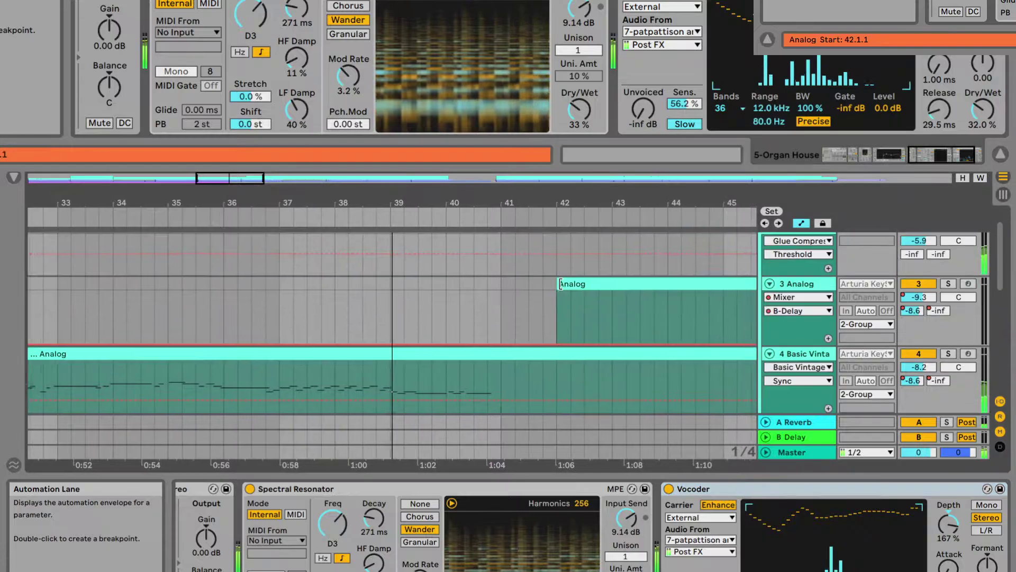
pyautogui.scroll(-4, 572, 312)
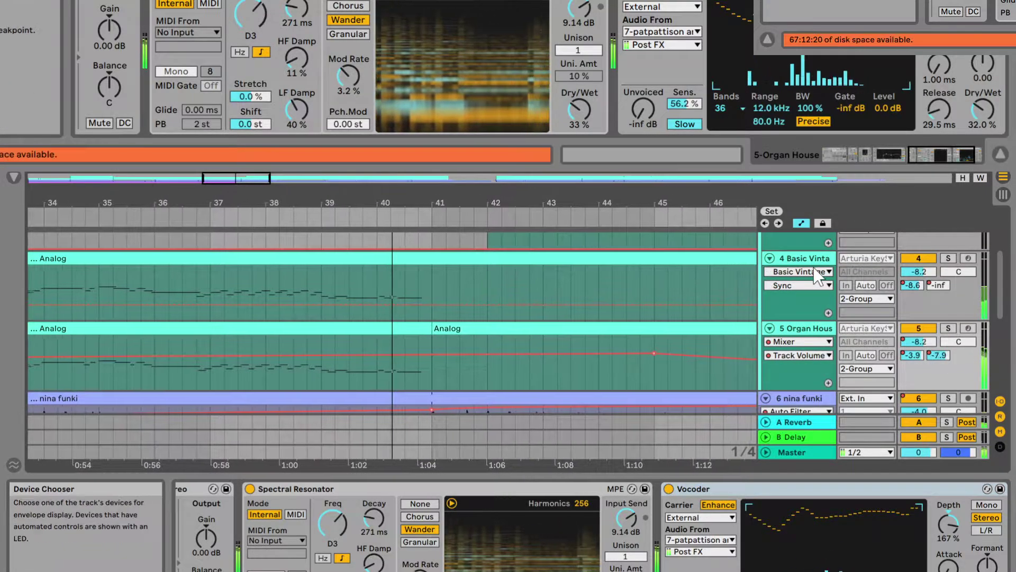
pyautogui.scroll(-3, 614, 355)
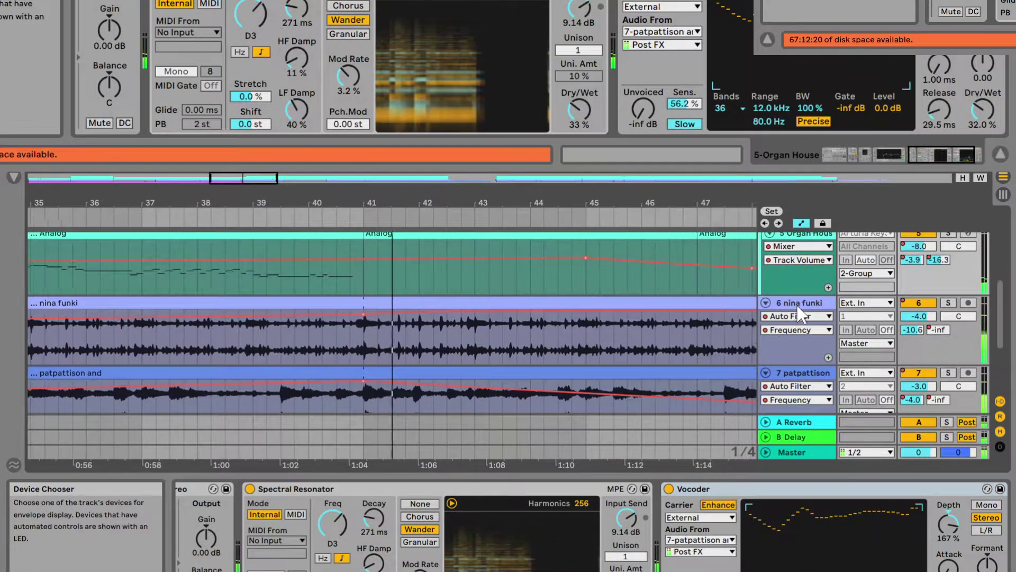
pyautogui.click(797, 304)
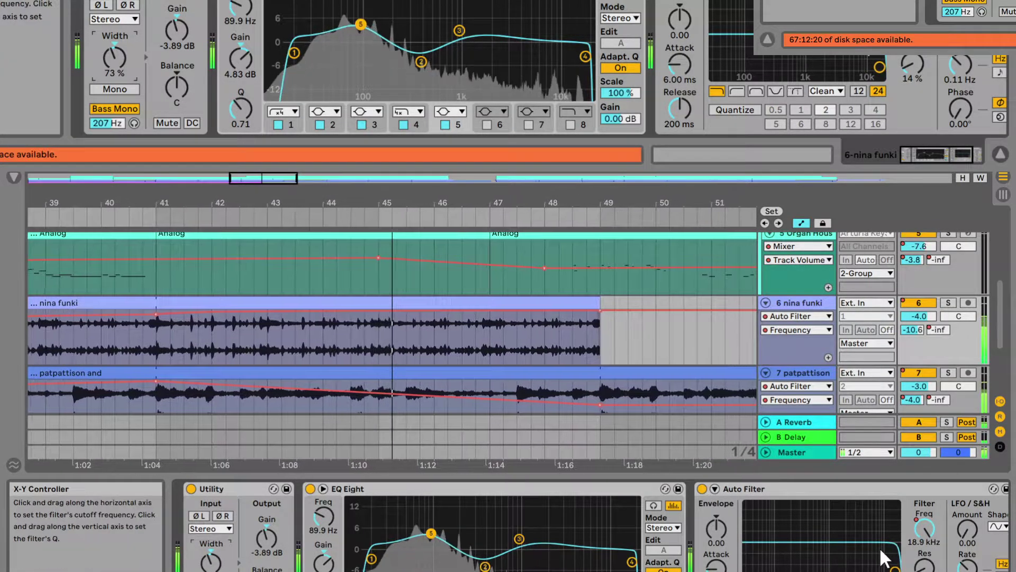
# Step: Display the patpattison track's devices and examine its Auto Filter alongside the frequency automation from bar 41 to 49
pyautogui.scroll(-2, 615, 377)
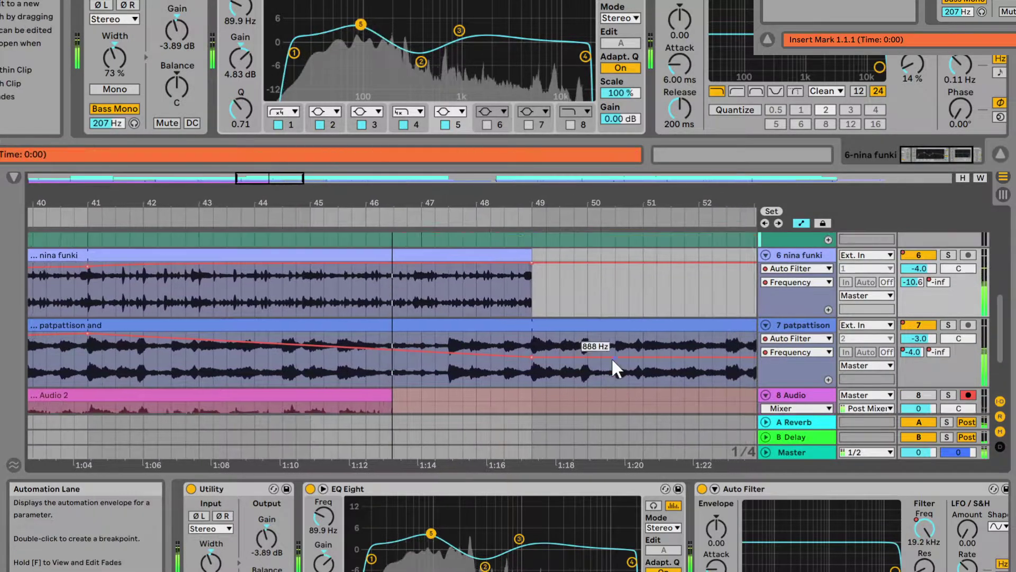
pyautogui.scroll(1, 612, 357)
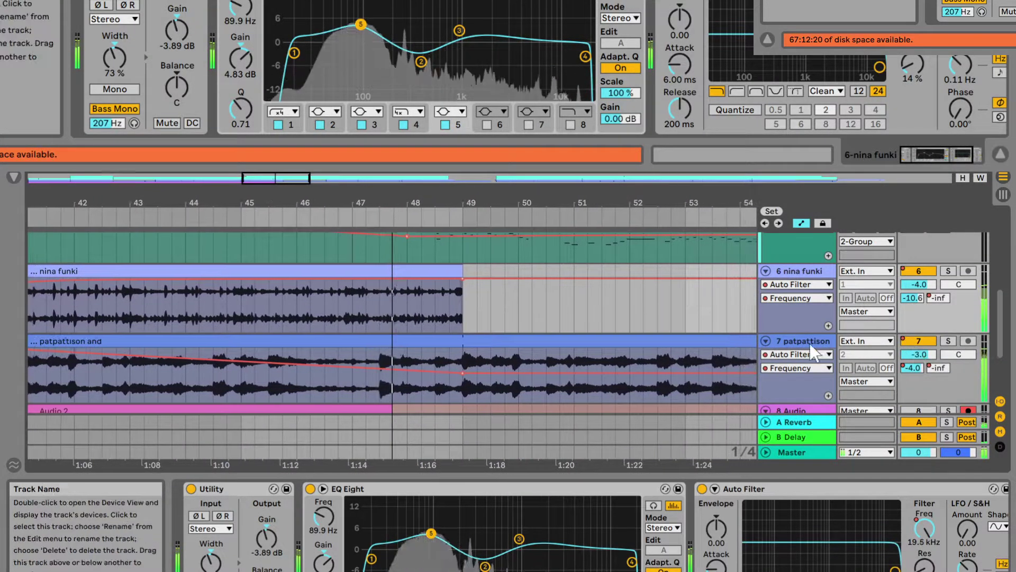
pyautogui.click(809, 342)
pyautogui.scroll(-1, 650, 394)
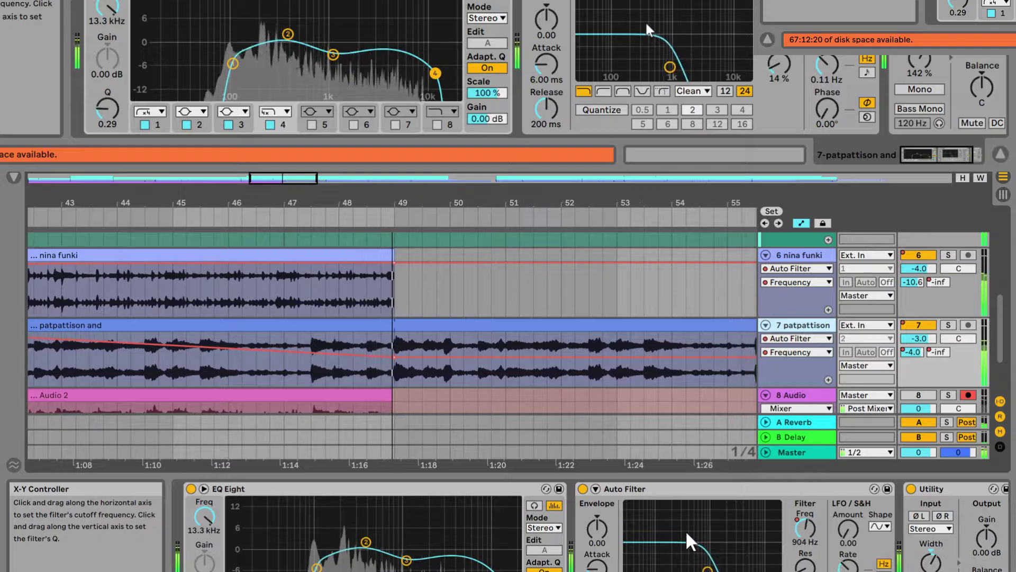
pyautogui.scroll(3, 446, 369)
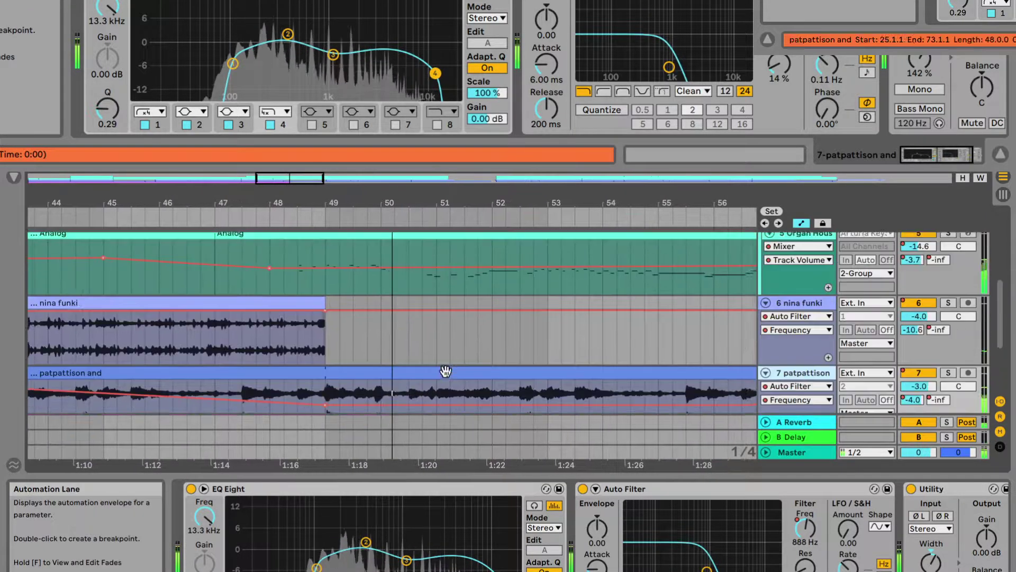
pyautogui.scroll(1, 445, 370)
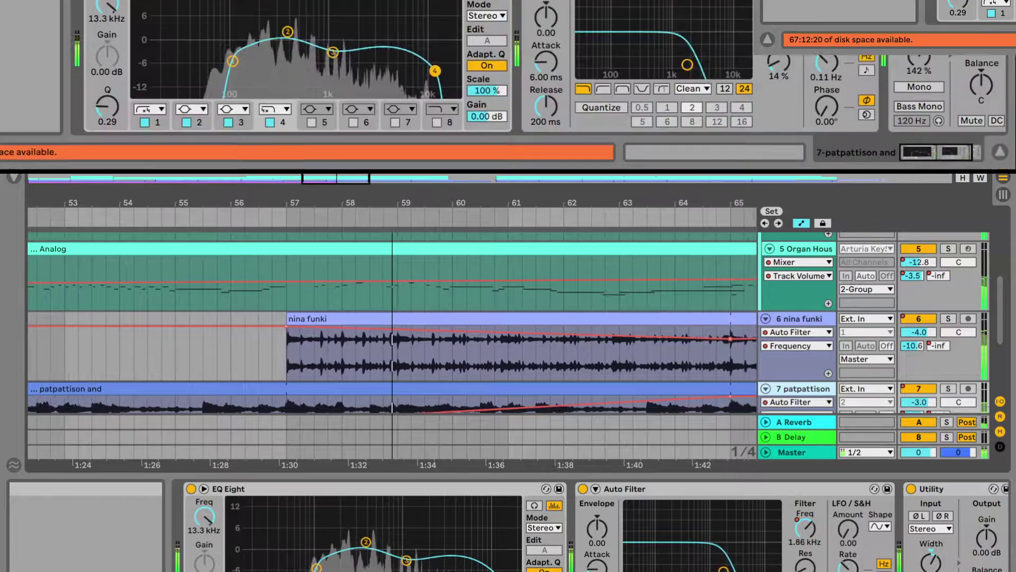
# Step: Display the devices of the nina funki track and of the Organ House track during the section around bar 60
pyautogui.scroll(1, 550, 355)
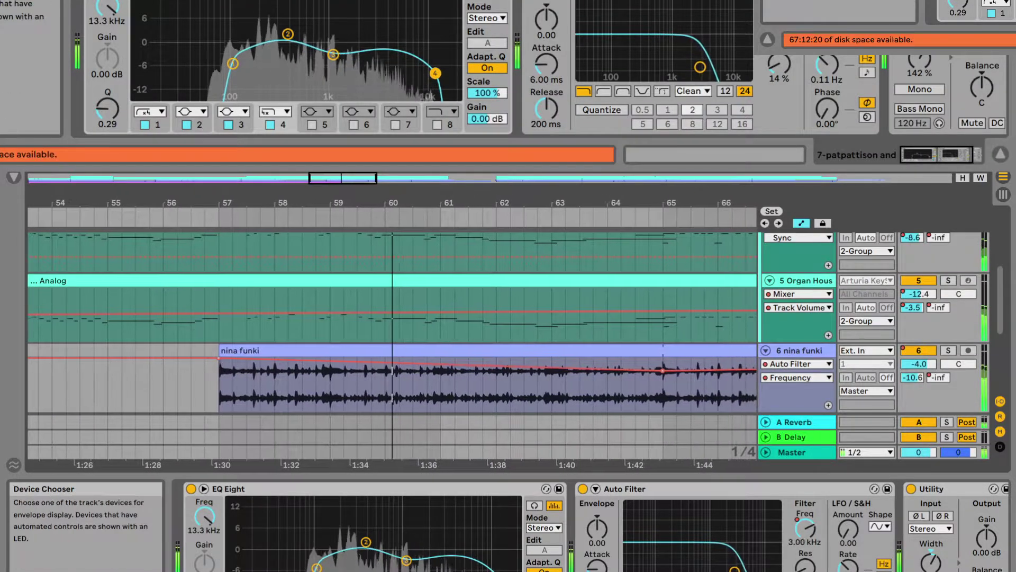
pyautogui.click(806, 350)
pyautogui.scroll(1, 808, 349)
pyautogui.scroll(1, 810, 339)
pyautogui.click(810, 324)
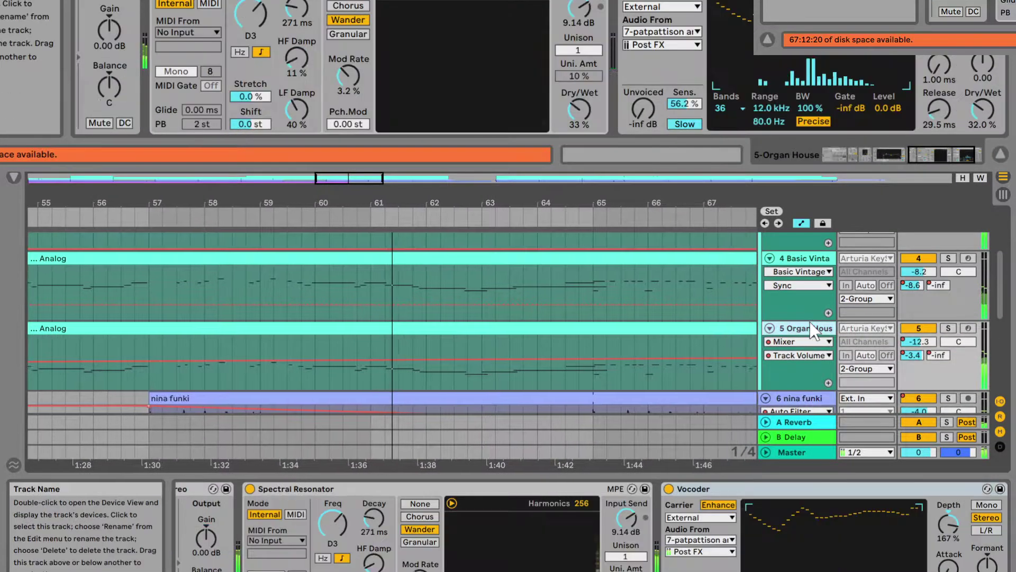
# Step: Open the Organ House track's Analog clip in the note editor and enlarge its notes around bars 67 to 69
pyautogui.scroll(2, 402, 367)
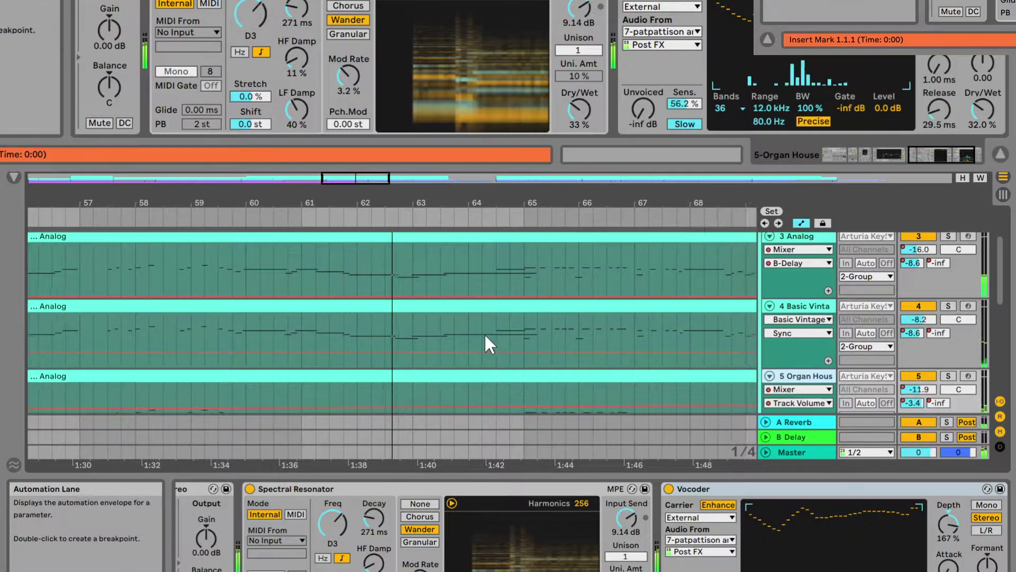
pyautogui.scroll(-1, 447, 351)
pyautogui.click(445, 359)
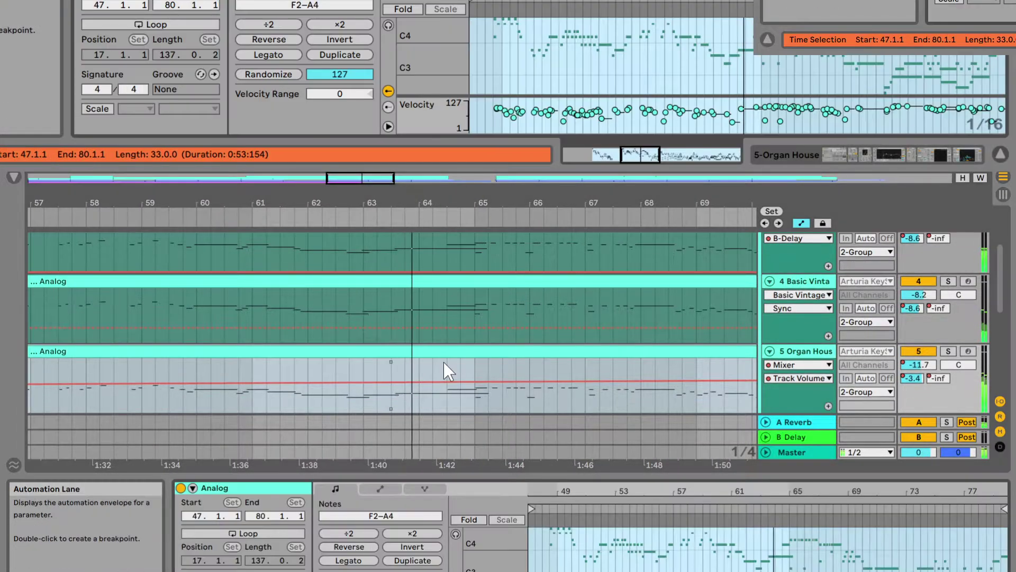
pyautogui.hotkey('ctrl', 'shift', 'f')
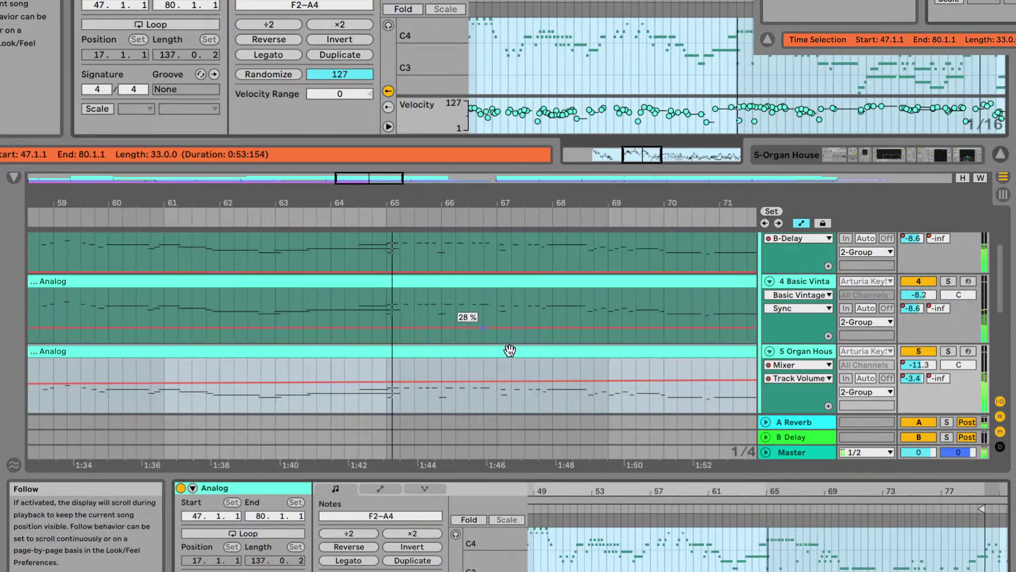
pyautogui.moveTo(621, 494); pyautogui.dragTo(621, 545)
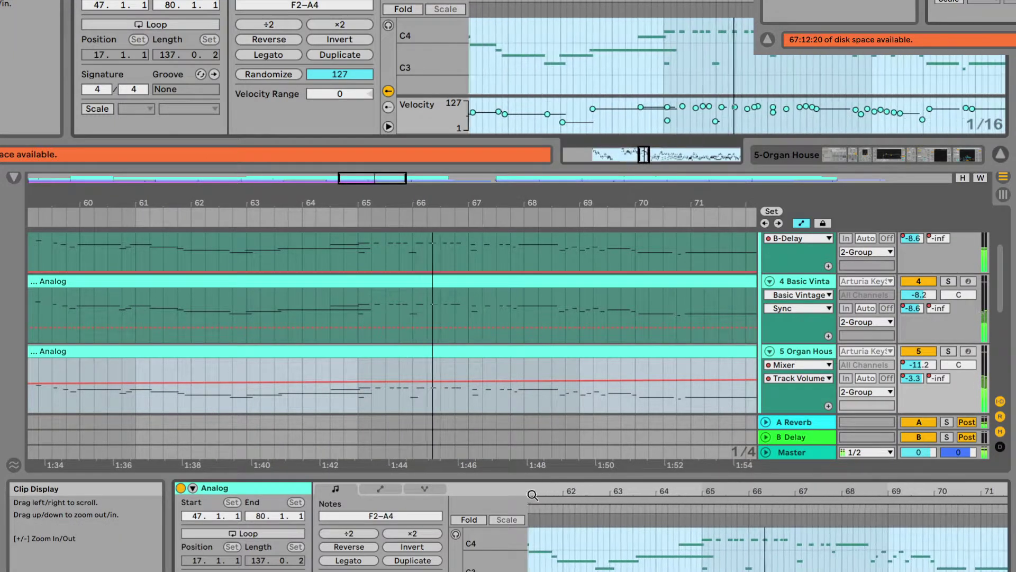
pyautogui.moveTo(866, 486); pyautogui.dragTo(867, 521)
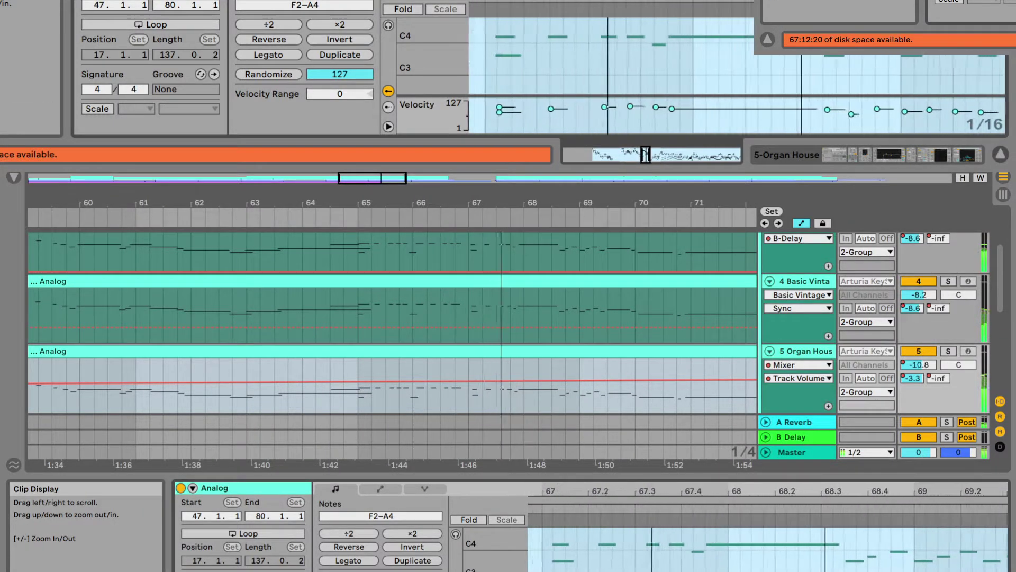
pyautogui.moveTo(488, 539); pyautogui.dragTo(514, 539)
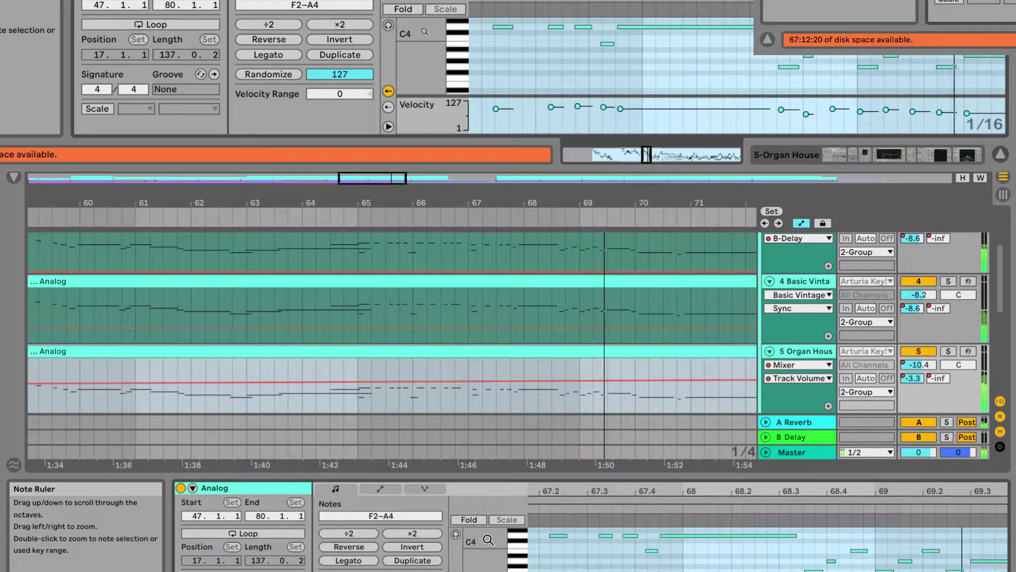
# Step: Turn Follow back on and examine the Analog clip's low and high notes as playback runs from bar 71 to 80
pyautogui.click(278, 169)
pyautogui.scroll(-1, 614, 332)
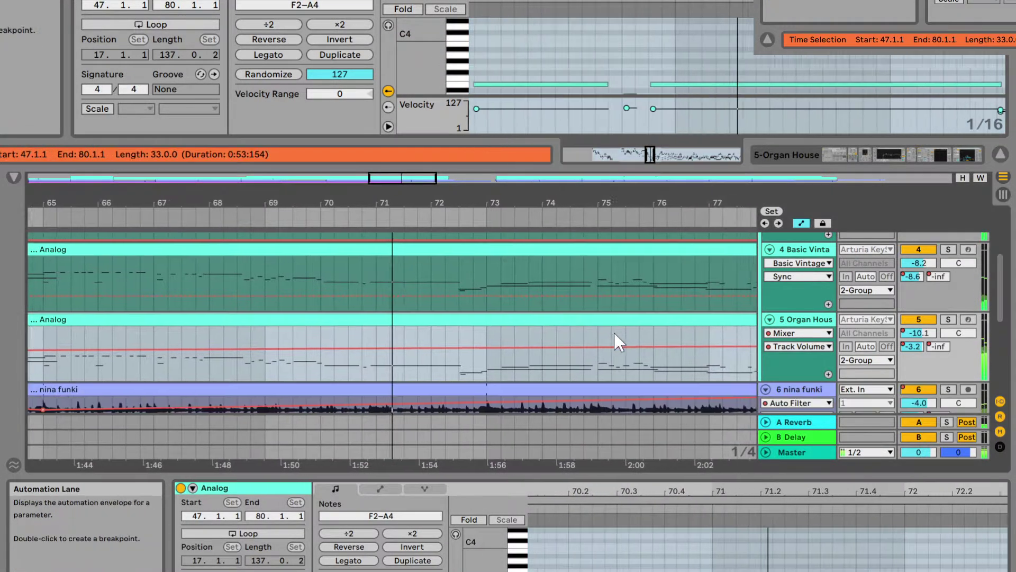
pyautogui.scroll(-5, 706, 72)
pyautogui.scroll(-1, 706, 72)
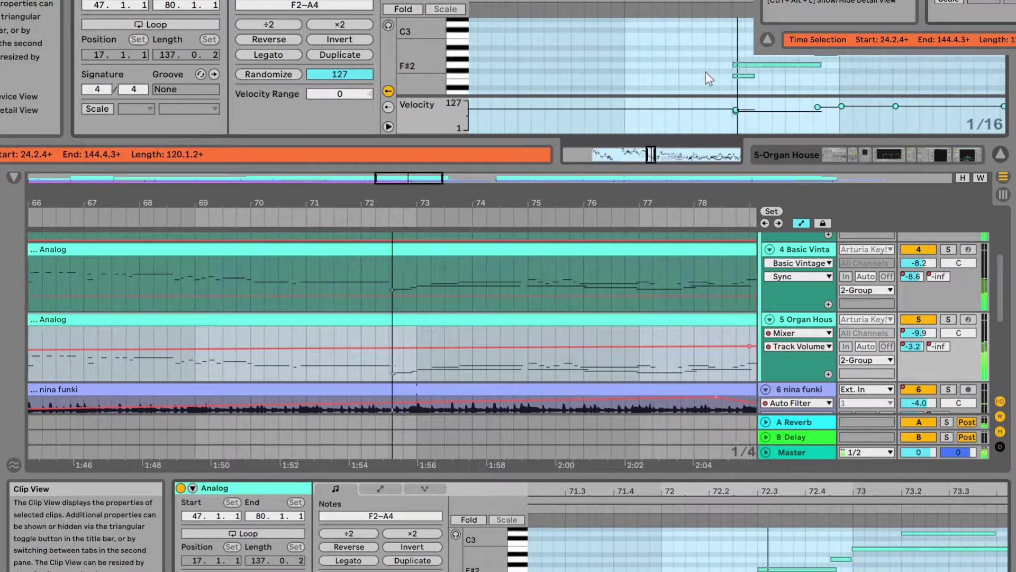
pyautogui.scroll(3, 706, 72)
pyautogui.scroll(-1, 706, 72)
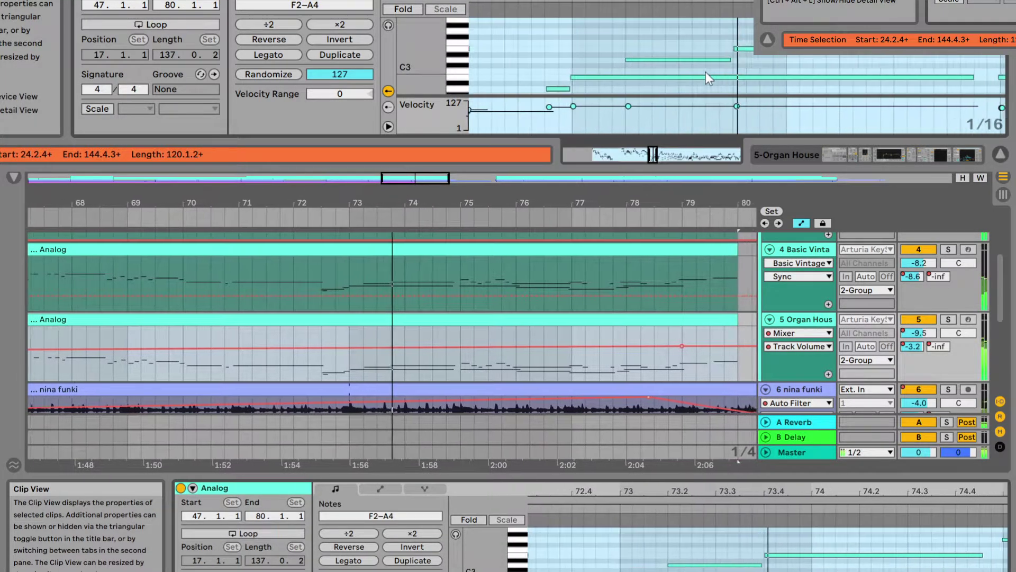
pyautogui.scroll(1, 705, 72)
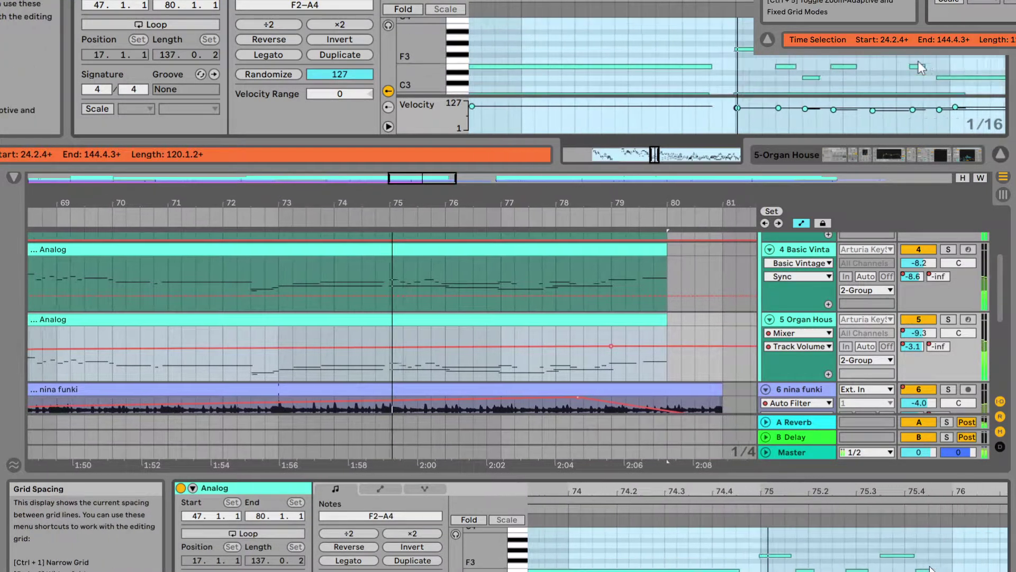
pyautogui.scroll(-1, 917, 61)
pyautogui.scroll(-1, 918, 61)
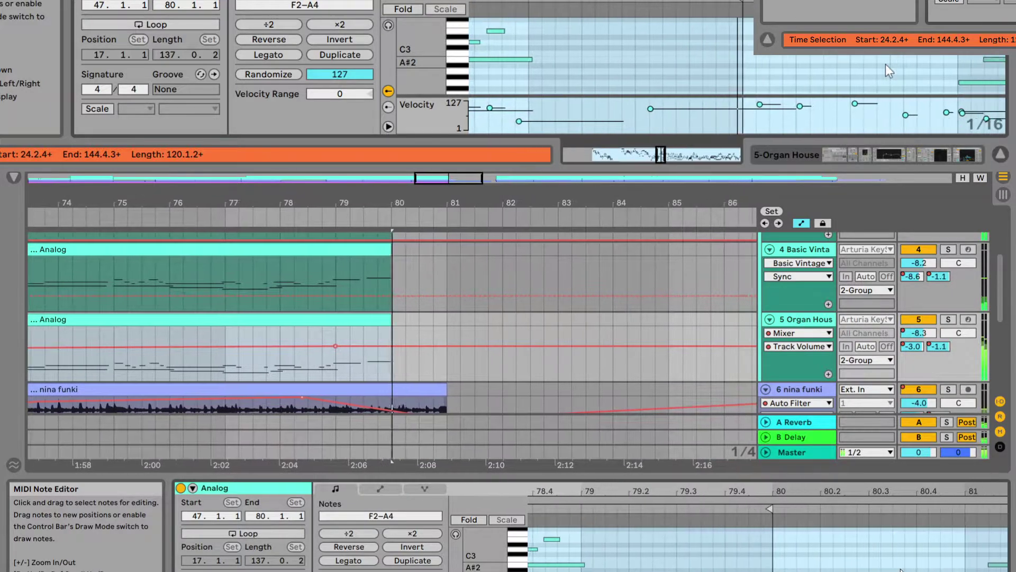
# Step: Display the end of the patpattison track's device chain so that its Utility device is in reach
pyautogui.scroll(-5, 555, 316)
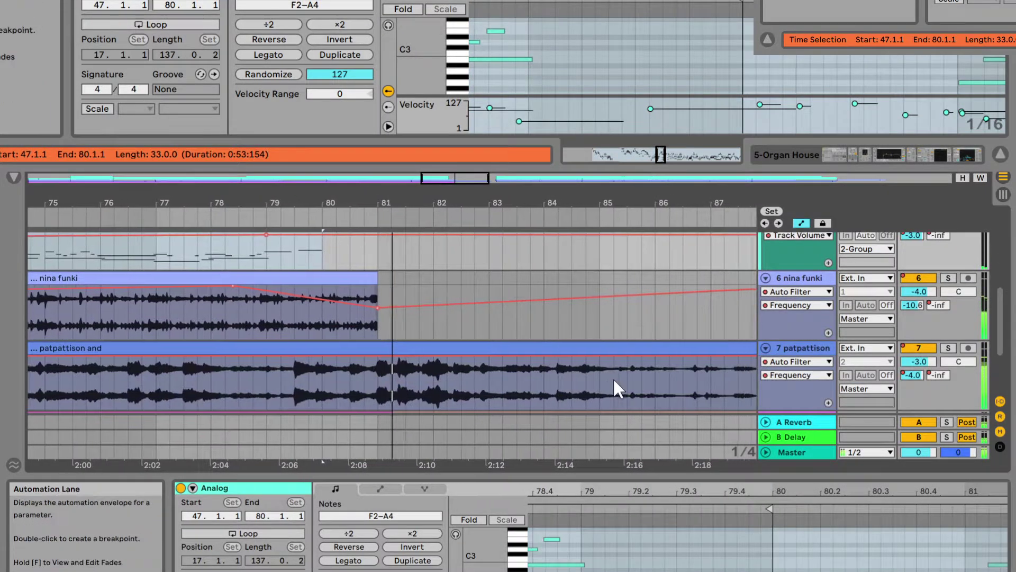
pyautogui.scroll(-1, 614, 381)
pyautogui.click(795, 329)
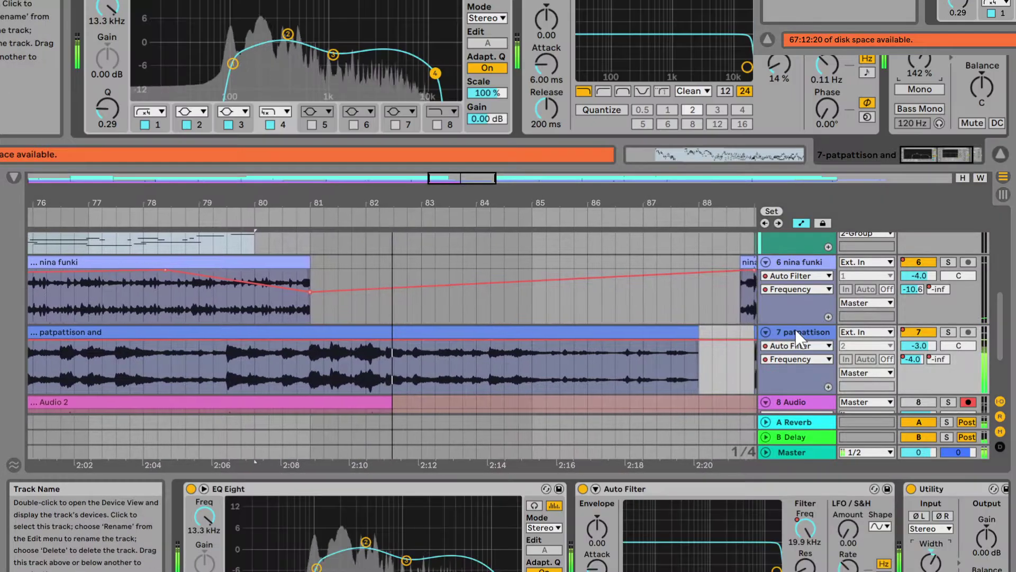
pyautogui.moveTo(955, 155); pyautogui.dragTo(961, 154)
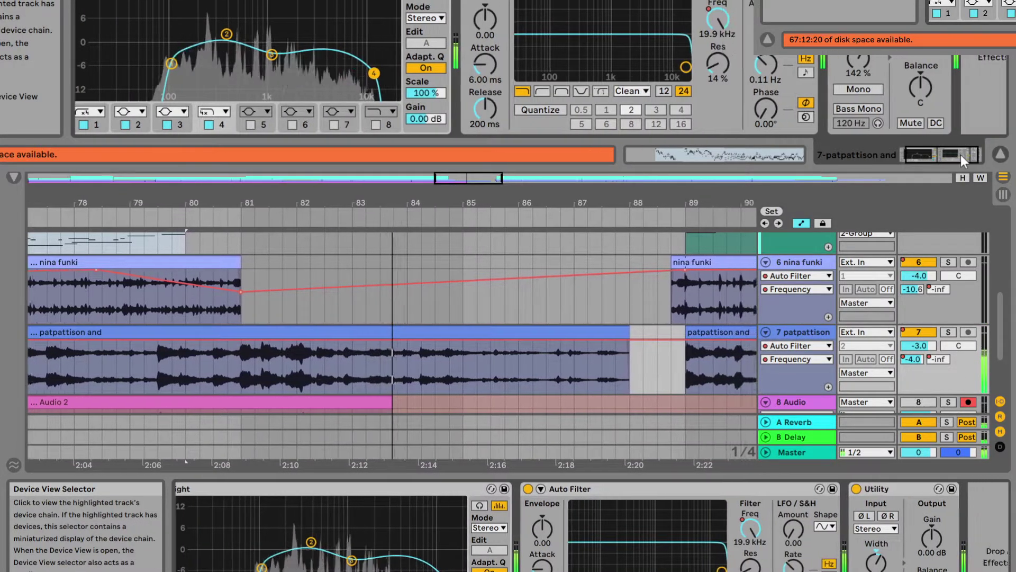
# Step: Record Stereo Width automation on the patpattison track's Utility, raising it to 333% before bar 88, then resetting it to 100%
pyautogui.click(852, 55)
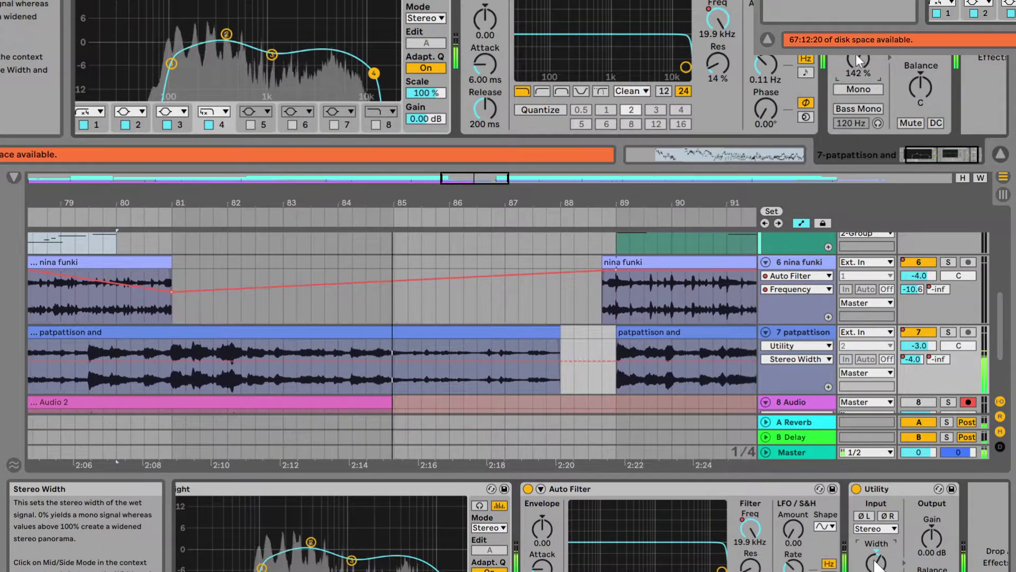
pyautogui.moveTo(855, 54); pyautogui.dragTo(855, 2)
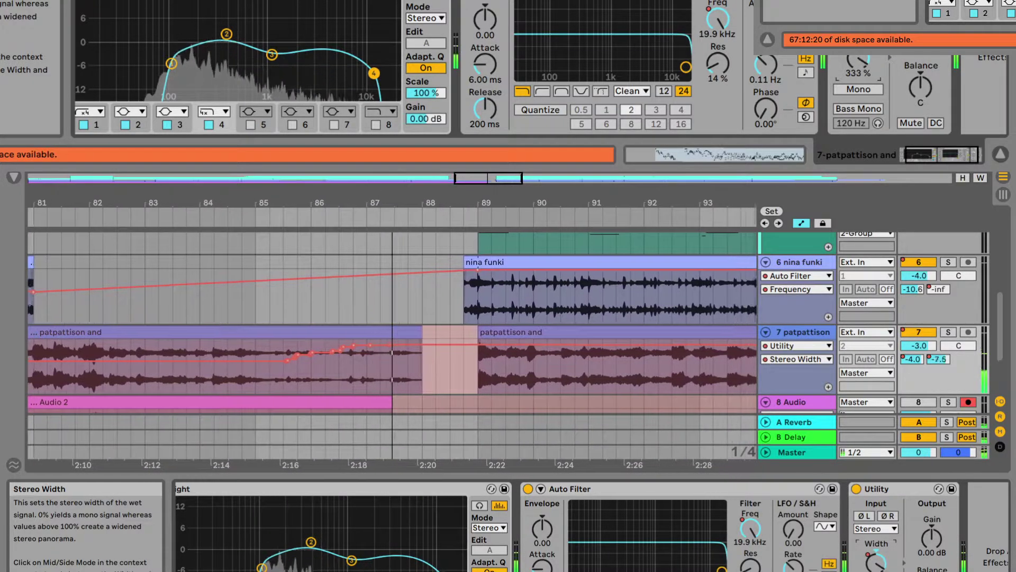
pyautogui.doubleClick(856, 55)
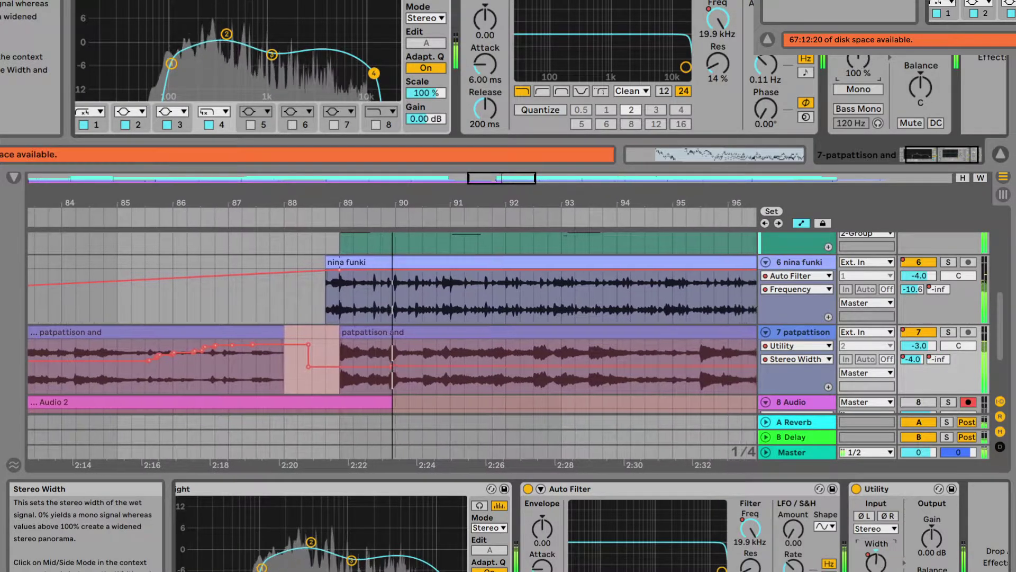
# Step: Record Stereo Width automation on the patpattison track's Utility, raising it to 142% after bar 89
pyautogui.moveTo(856, 58); pyautogui.dragTo(856, 48)
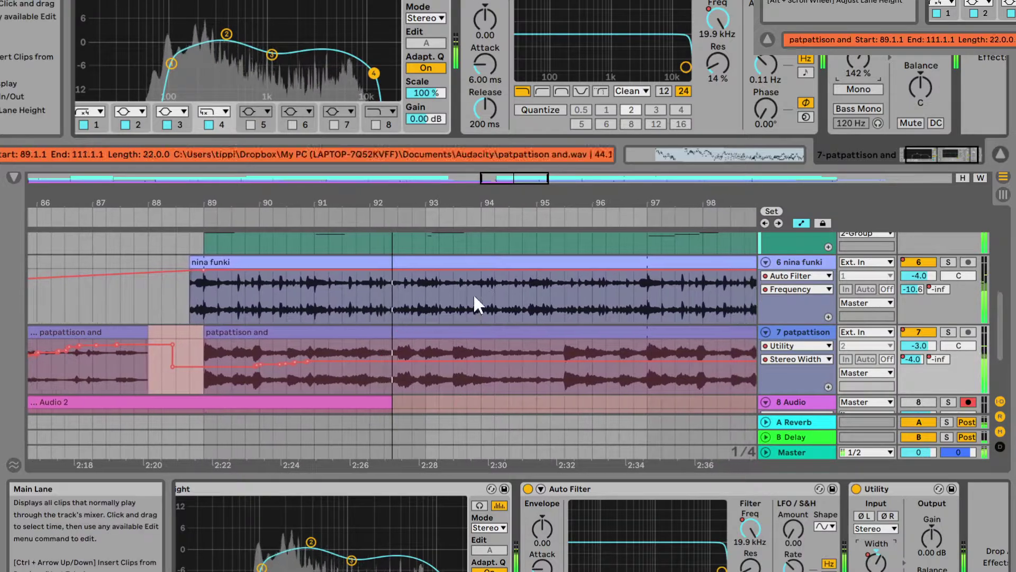
pyautogui.scroll(-3, 556, 344)
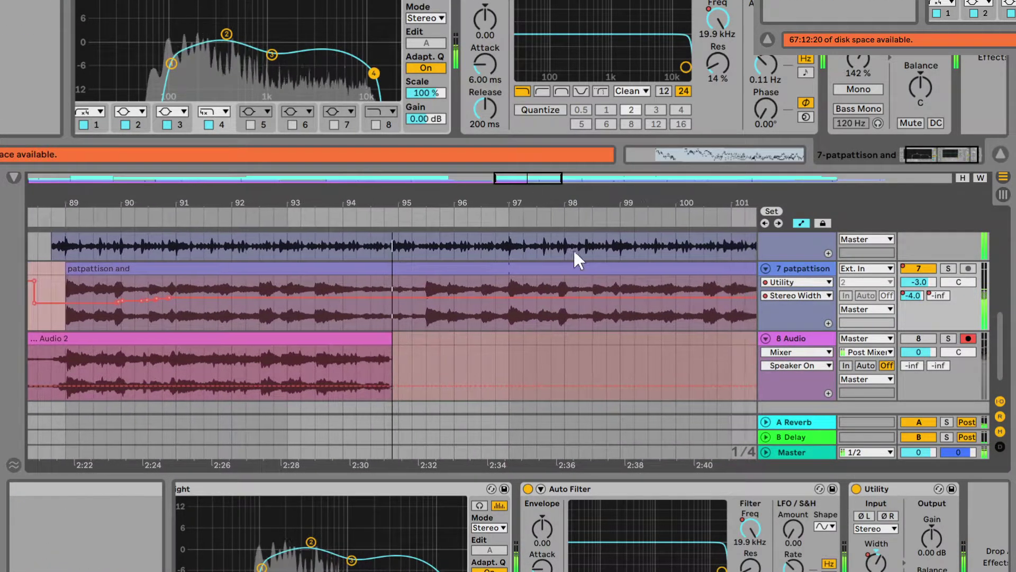
pyautogui.scroll(2, 576, 261)
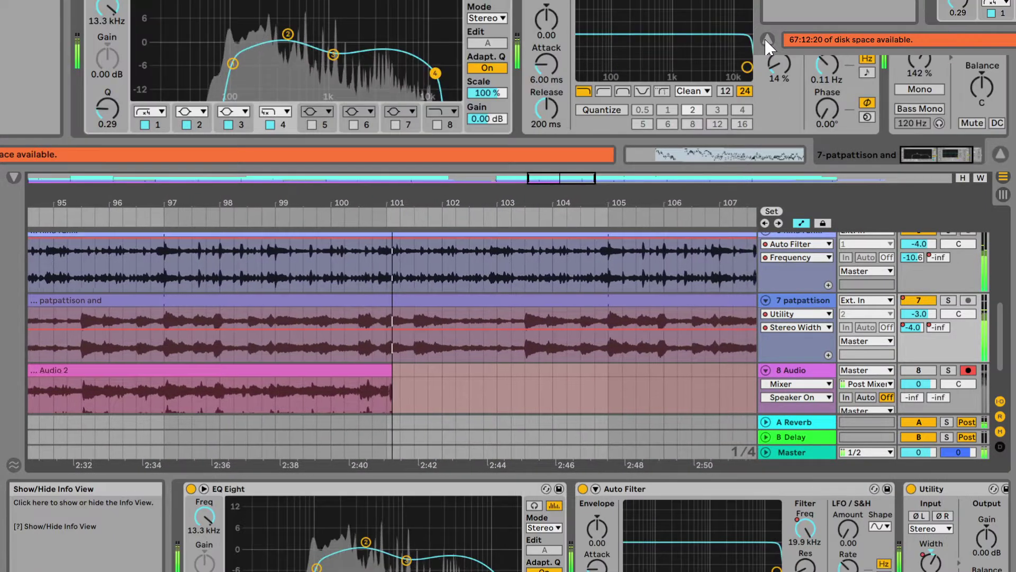
# Step: Hide the Info View and record the patpattison track's Auto Filter envelope with attack at 3.37 ms and release at 111 ms
pyautogui.click(766, 39)
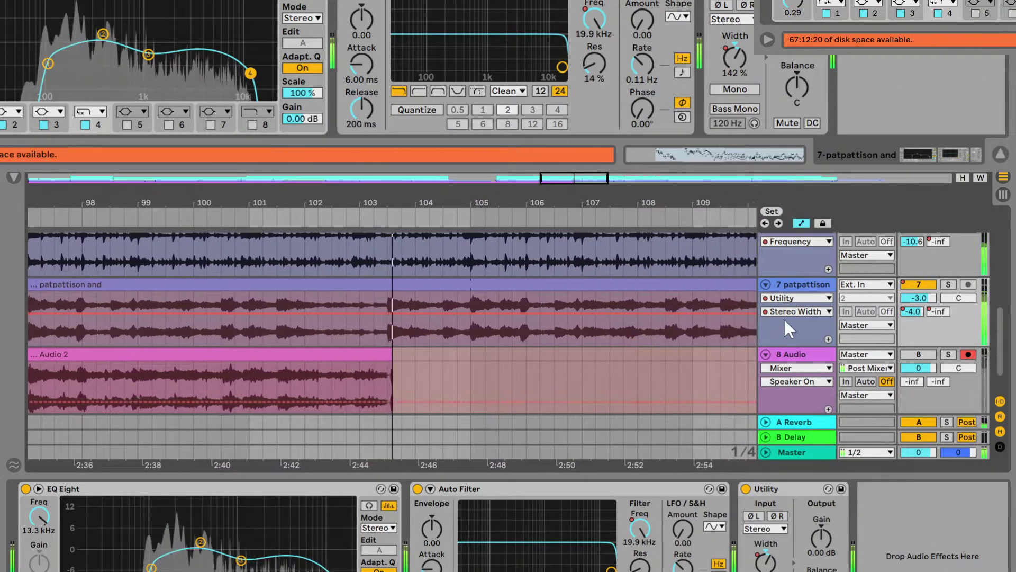
pyautogui.scroll(-1, 817, 281)
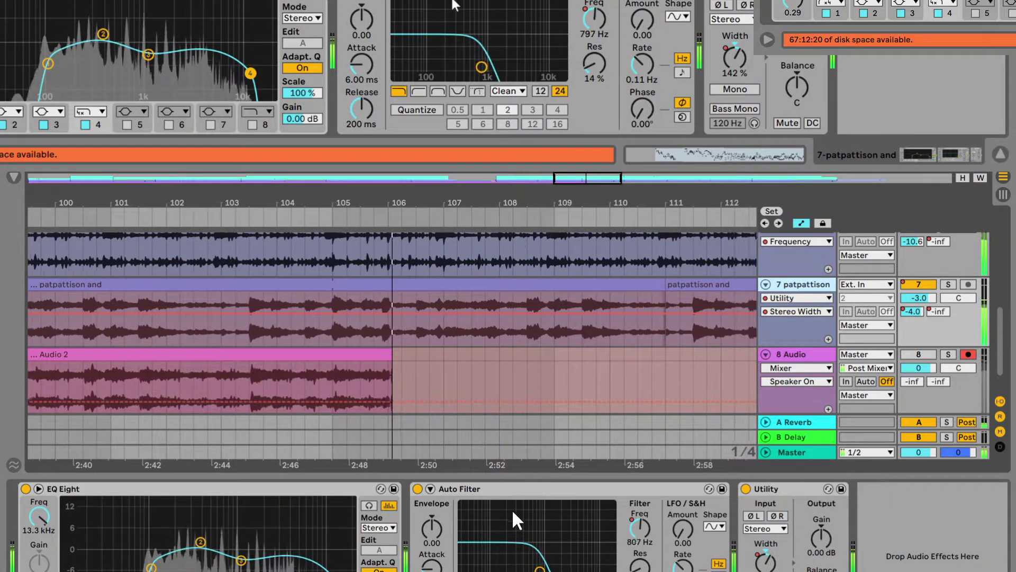
pyautogui.moveTo(366, 72); pyautogui.dragTo(364, 121)
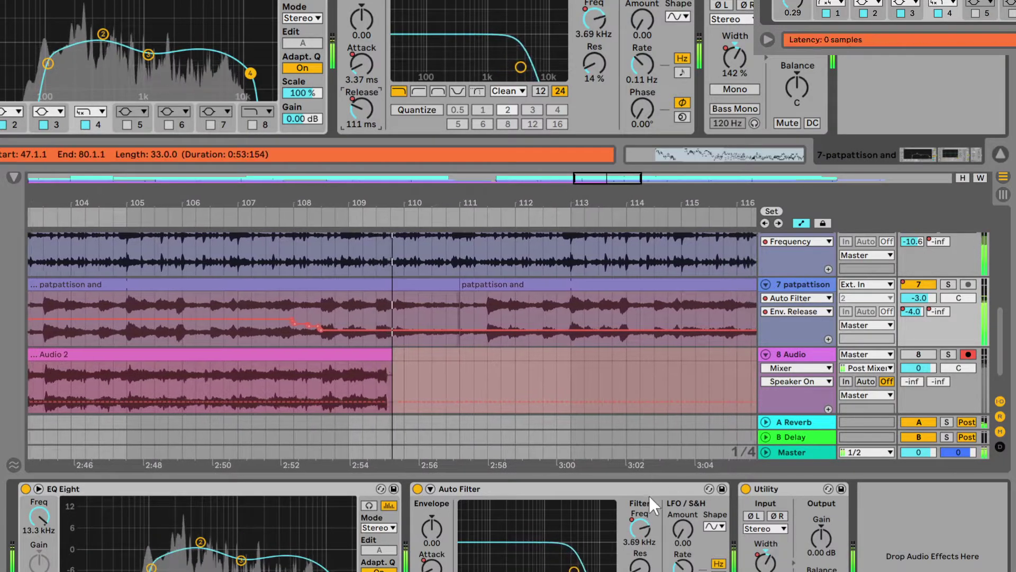
# Step: Sync the patpattison track's Auto Filter LFO to tempo and record its LFO Amount rising to 11.0 from bar 112
pyautogui.click(681, 74)
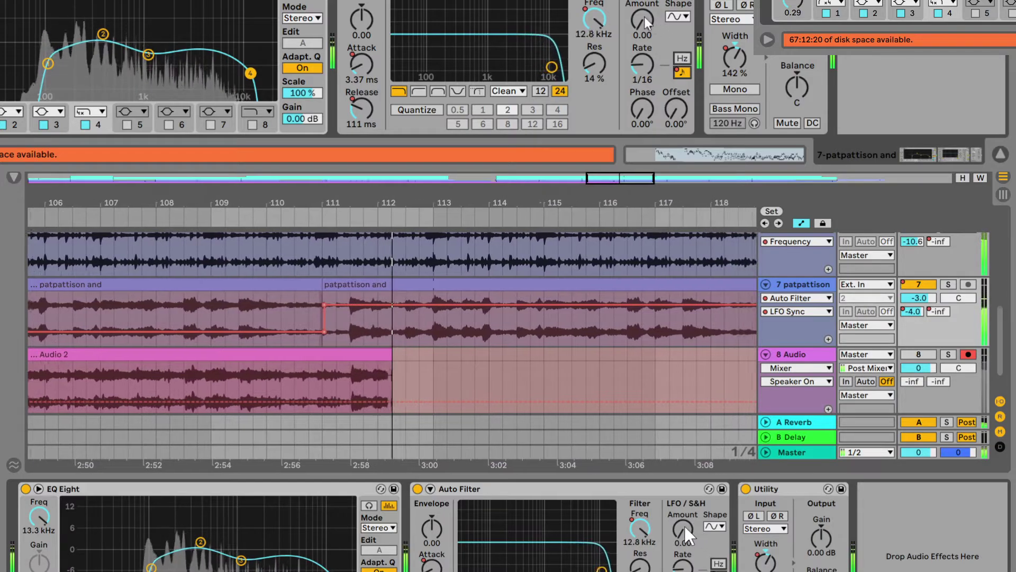
pyautogui.moveTo(644, 17); pyautogui.dragTo(642, 15)
pyautogui.moveTo(684, 528); pyautogui.dragTo(683, 525)
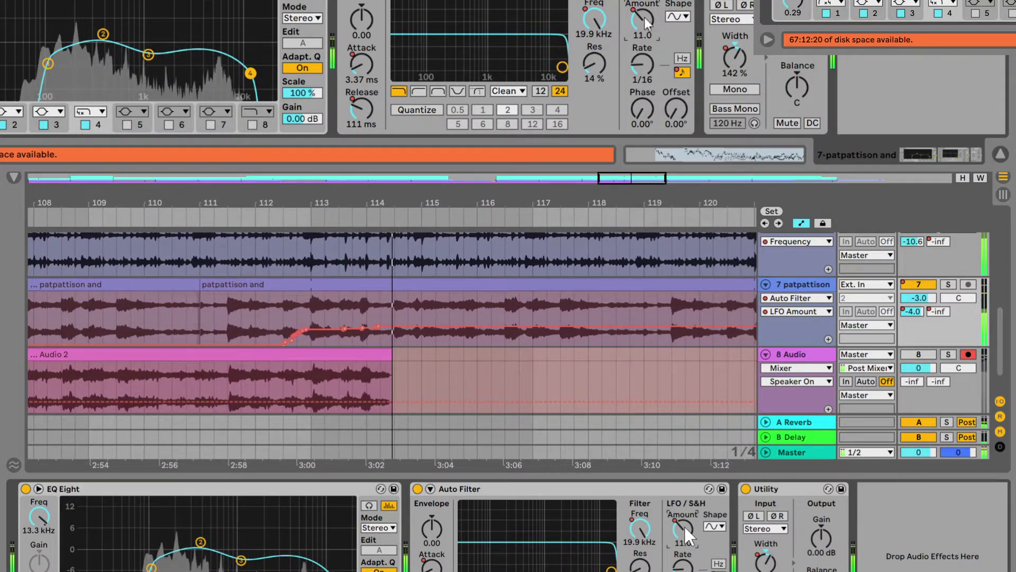
# Step: Record a Frequency dip on the patpattison track's Auto Filter between about bars 119 and 132, with LFO Rate at 1/6 and Amount at 0.00
pyautogui.click(643, 528)
pyautogui.moveTo(619, 194); pyautogui.dragTo(619, 139)
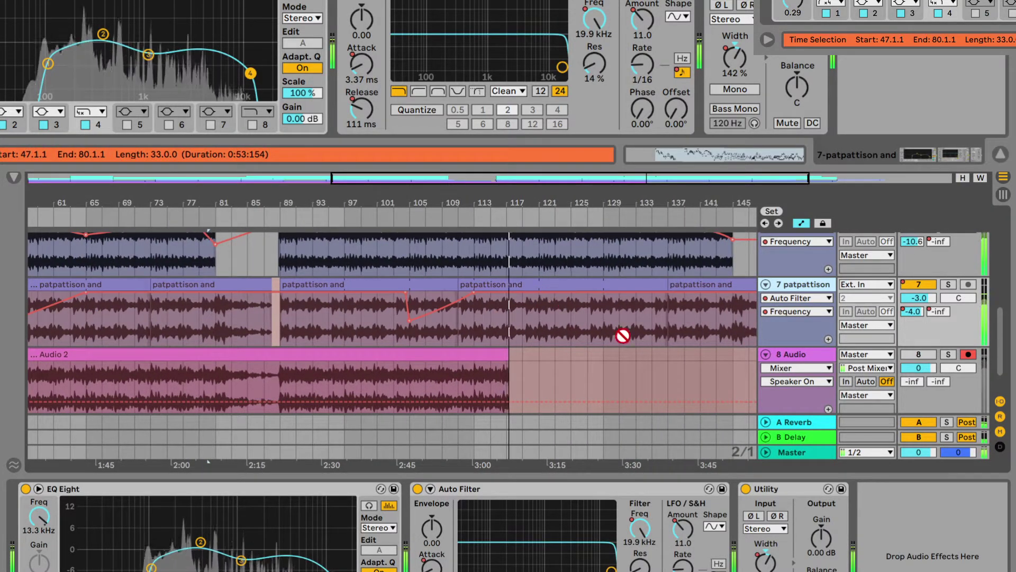
pyautogui.click(640, 532)
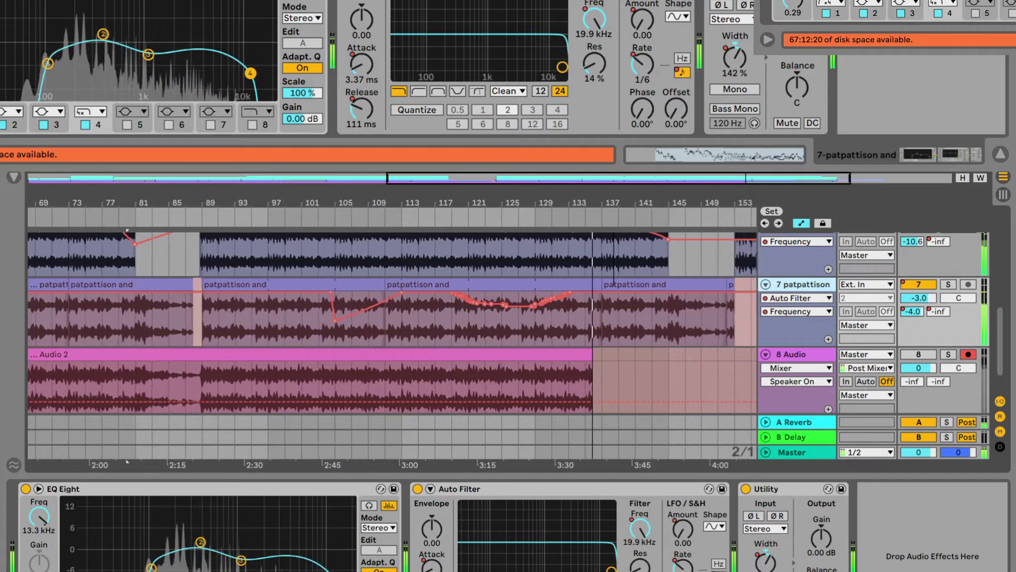
# Step: Record a second Auto Filter Frequency dip on the patpattison track, down to 6.94 kHz after bar 138 and back to 19.9 kHz by bar 147
pyautogui.scroll(5, 611, 290)
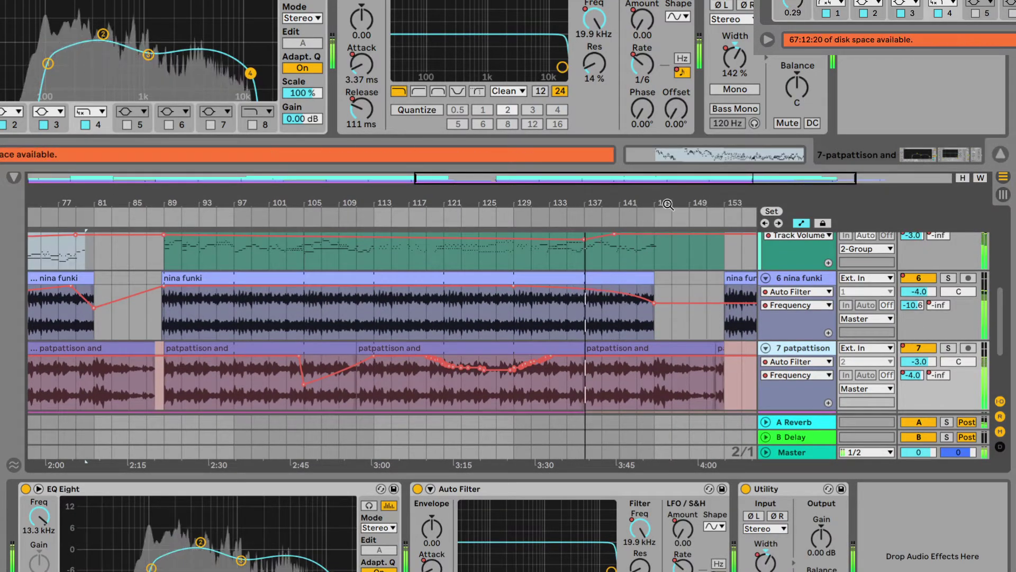
pyautogui.moveTo(668, 203); pyautogui.dragTo(668, 248)
pyautogui.scroll(-2, 647, 304)
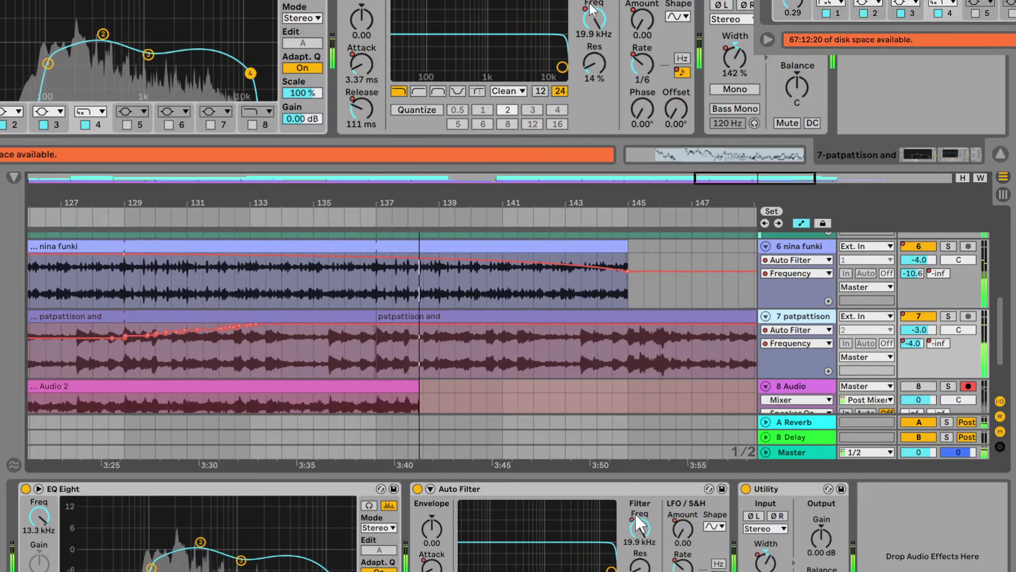
pyautogui.moveTo(635, 523); pyautogui.dragTo(635, 548)
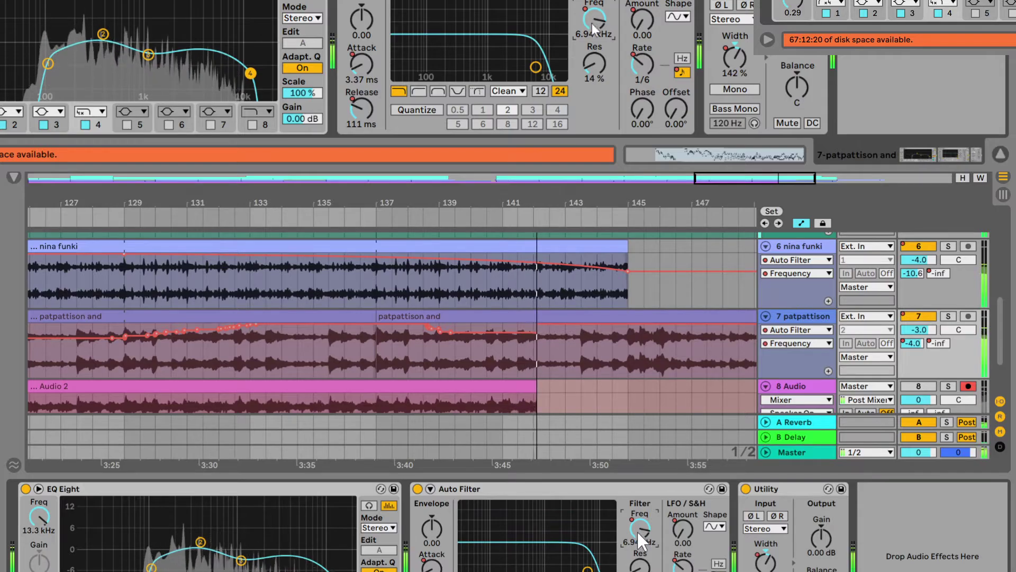
pyautogui.moveTo(637, 529); pyautogui.dragTo(637, 480)
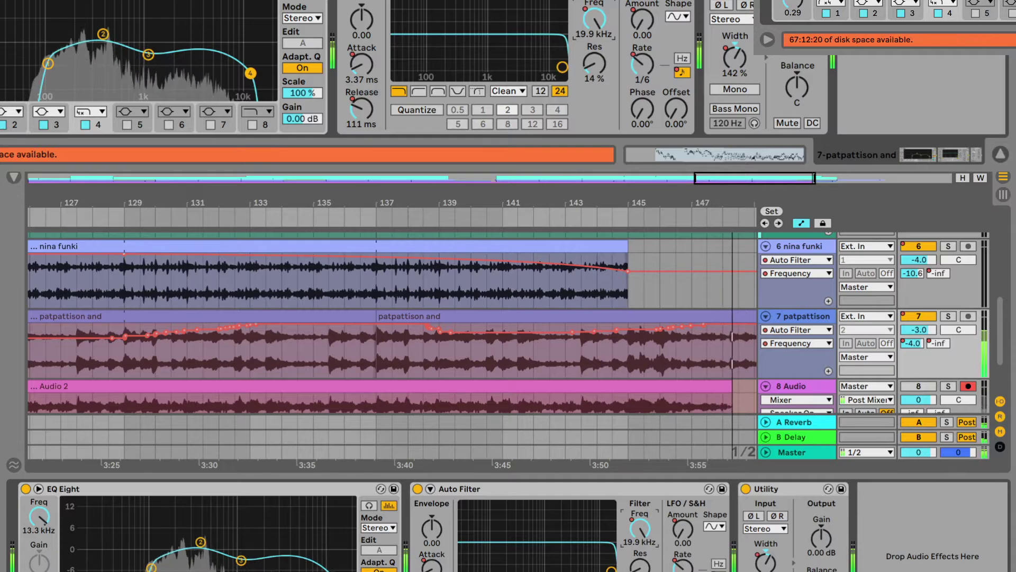
# Step: Enlarge the arrangement around bars 149 to 154 and display the patpattison track's Utility Stereo Width automation
pyautogui.click(286, 158)
pyautogui.moveTo(448, 201); pyautogui.dragTo(520, 222)
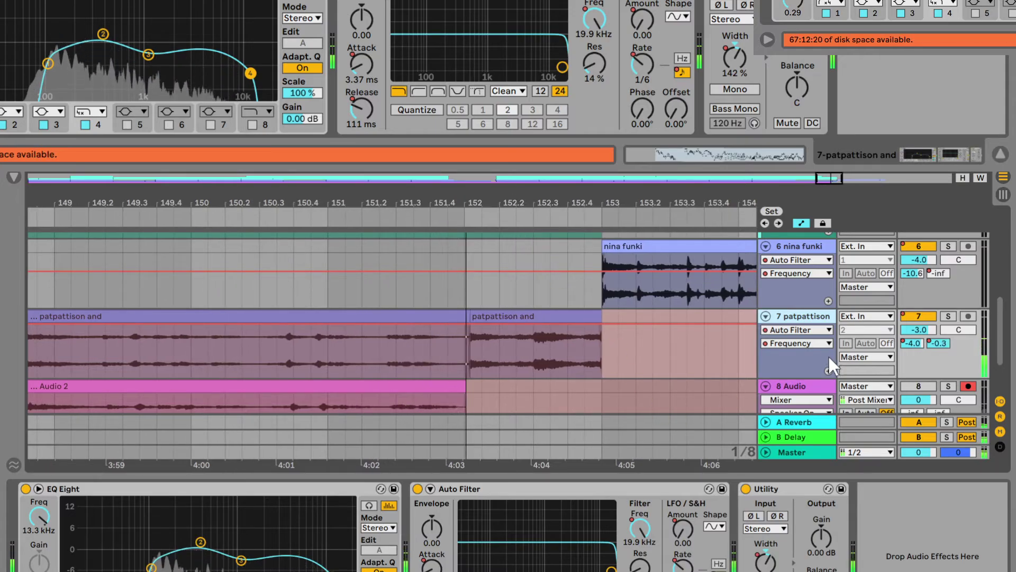
pyautogui.click(802, 385)
pyautogui.click(802, 316)
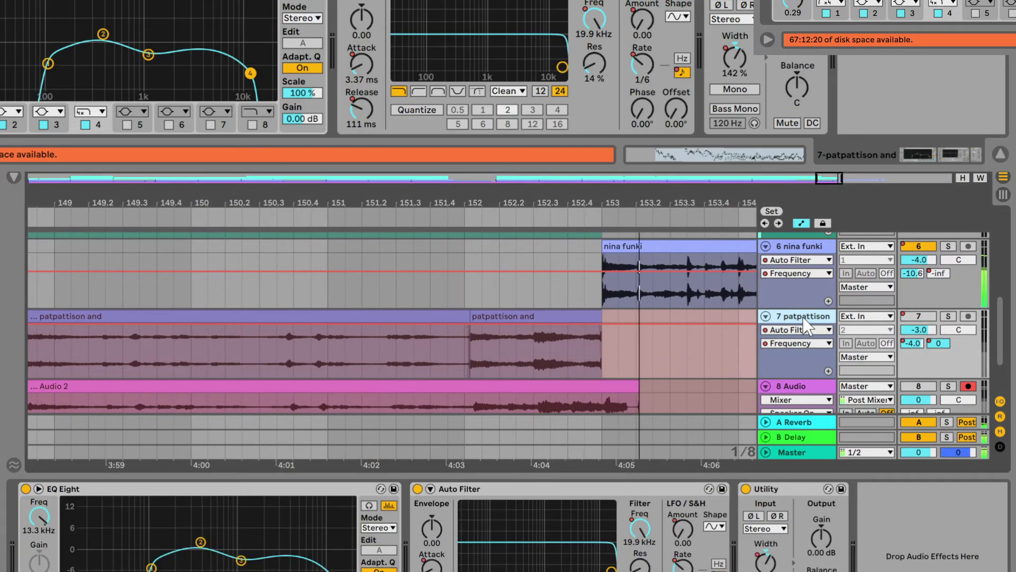
pyautogui.click(765, 562)
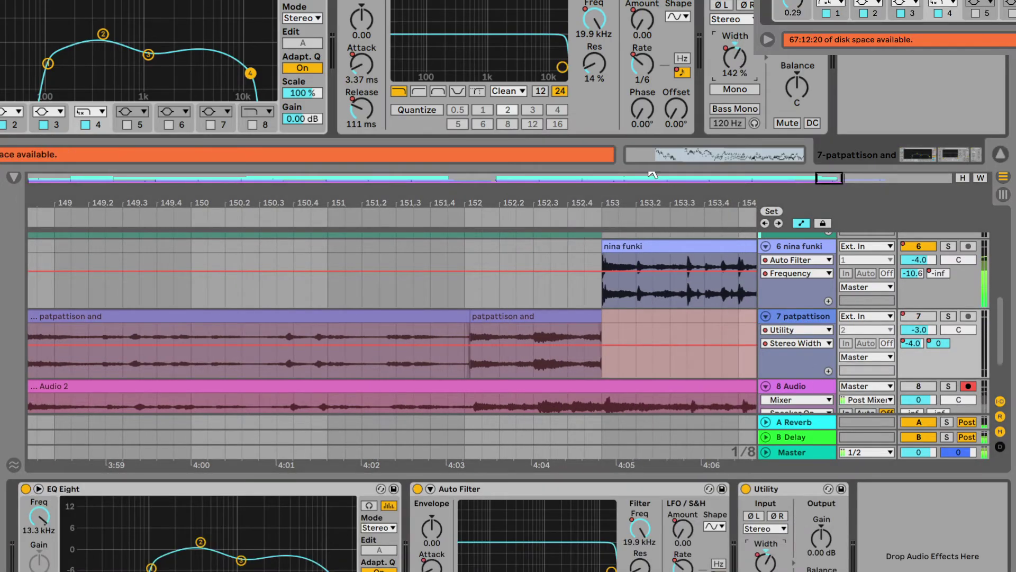
pyautogui.click(278, 155)
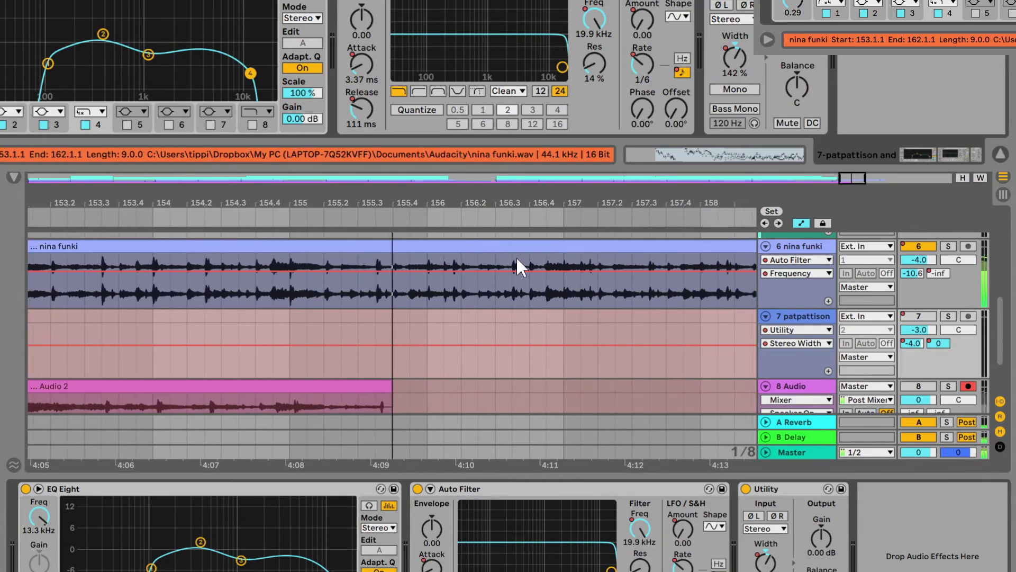
# Step: Record the nina funki track's Auto Filter Frequency rising to 13.8 kHz before its clip ends at bar 162, and stop recording around bar 163
pyautogui.scroll(2, 838, 284)
pyautogui.moveTo(773, 277); pyautogui.dragTo(554, 372)
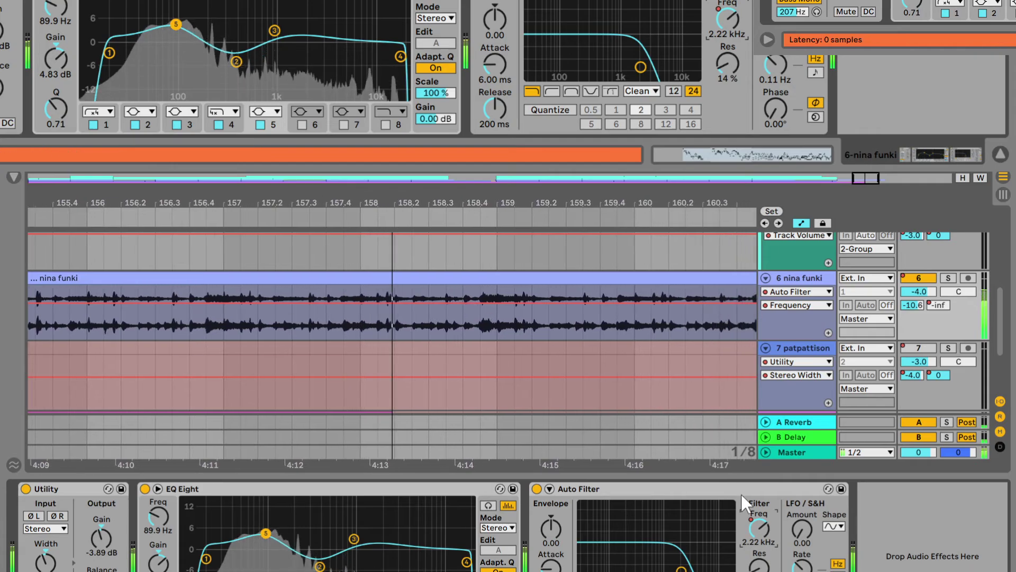
pyautogui.moveTo(759, 527); pyautogui.dragTo(759, 470)
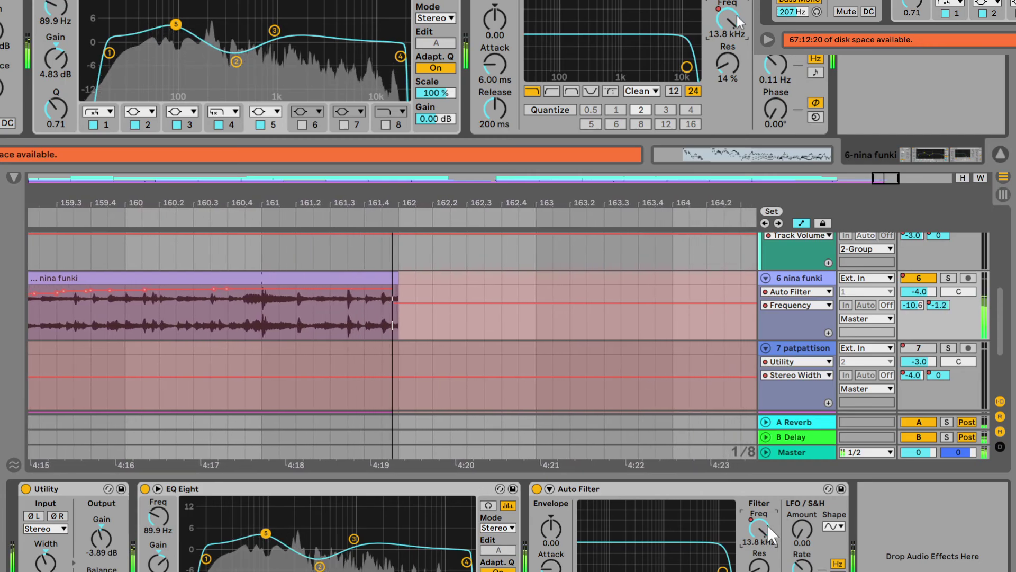
pyautogui.press('space')
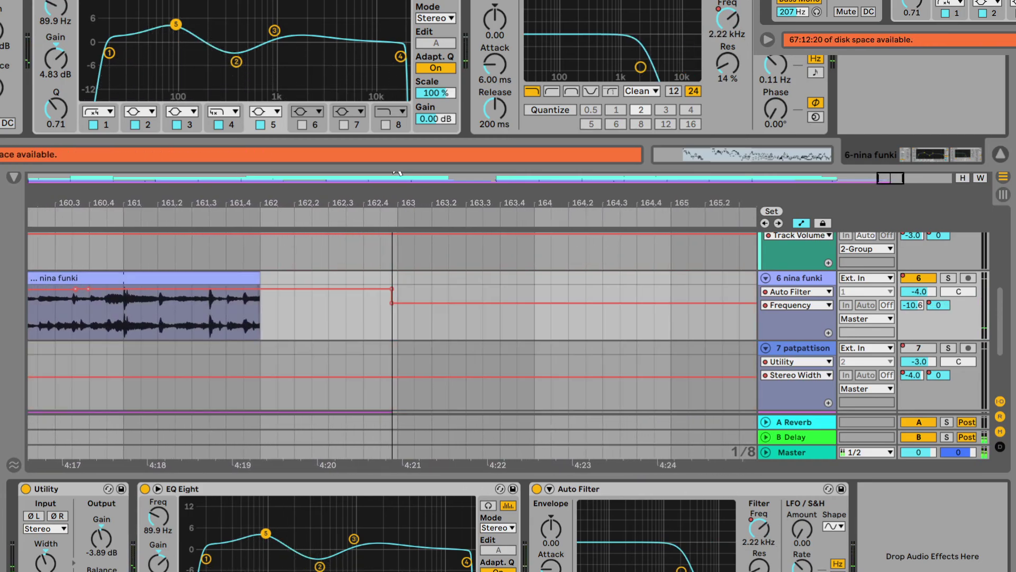